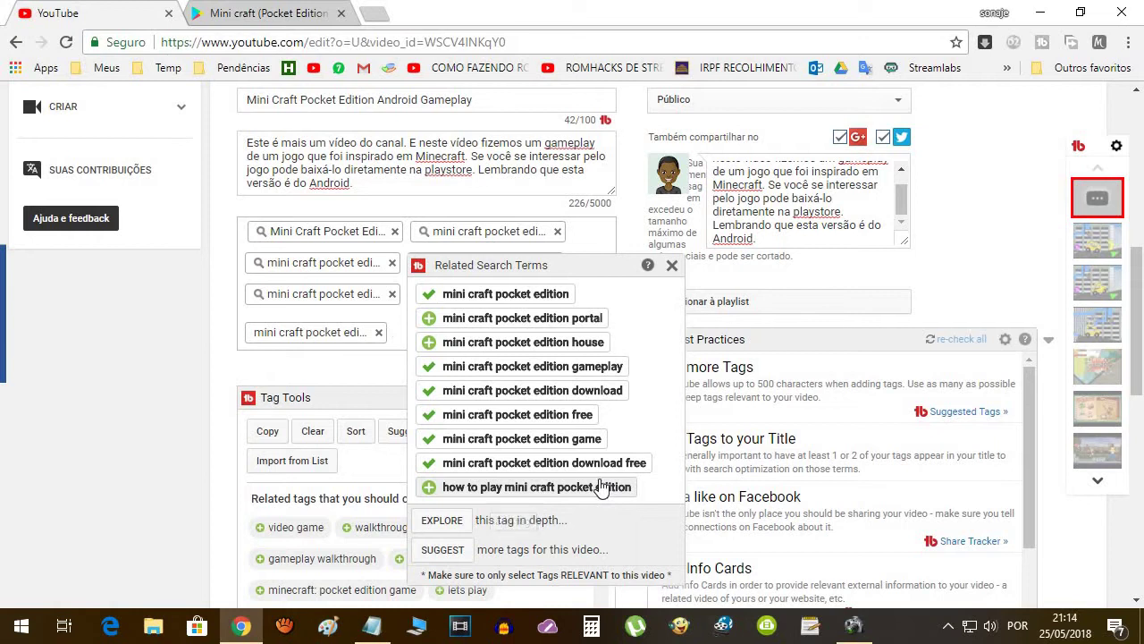
Step: Look up related search terms for "jogos parecidos com minecraft" in the video's tag field
{"action": "left_click", "coordinate": [295, 380]}
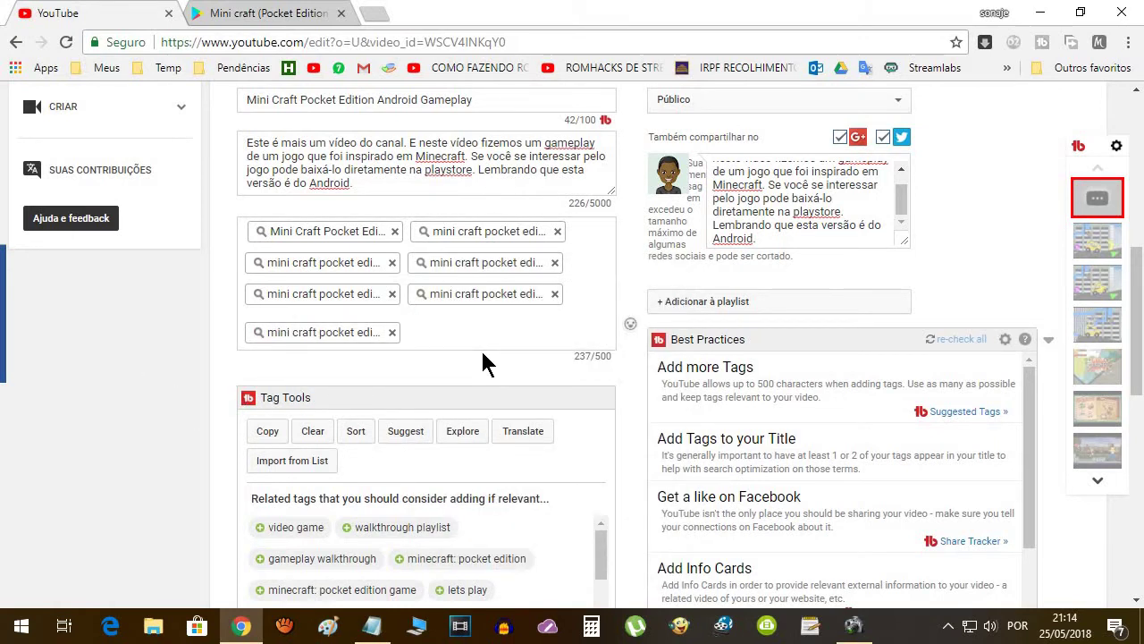
{"action": "type", "text": "jo"}
{"action": "key", "text": "BackSpace"}
{"action": "key", "text": "BackSpace"}
{"action": "type", "text": "jo"}
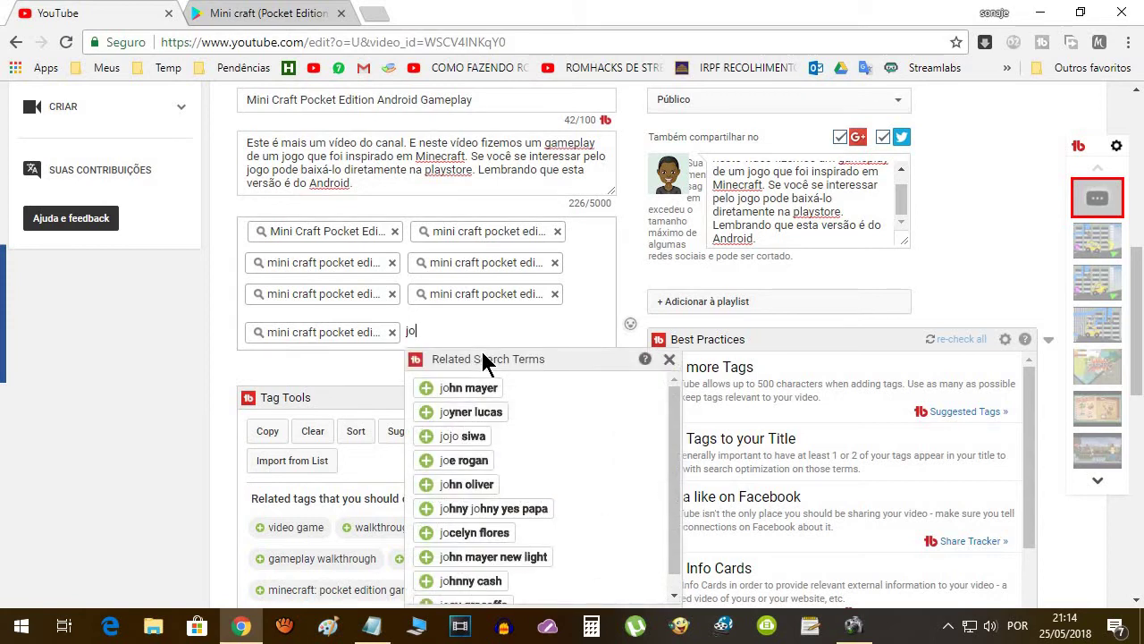
{"action": "type", "text": "gos parecidos com "}
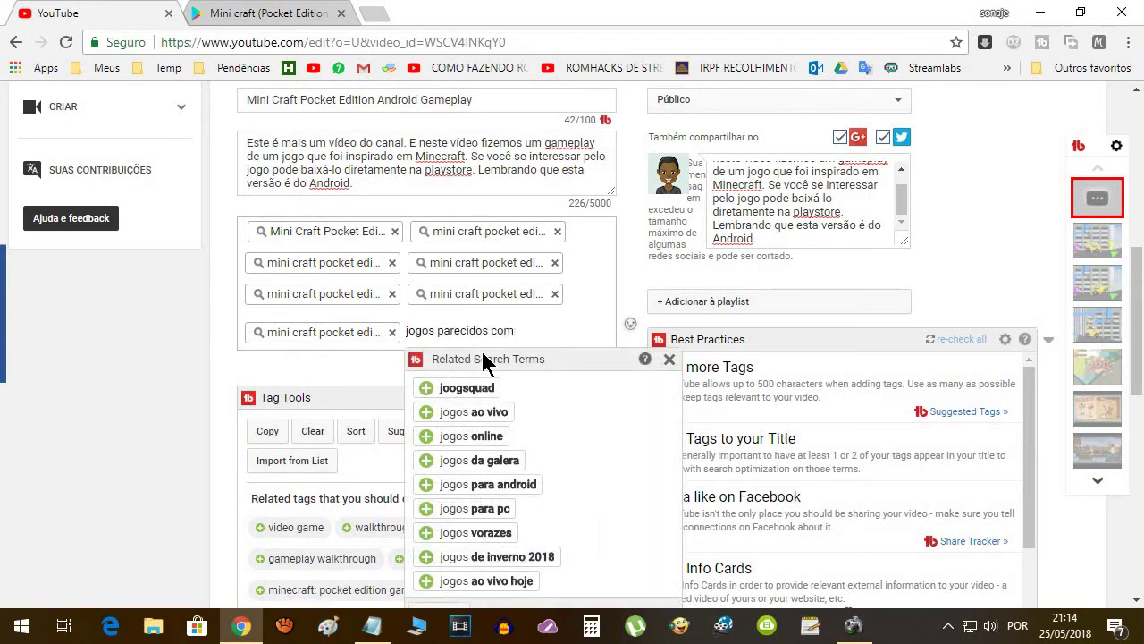
{"action": "type", "text": "minecraf"}
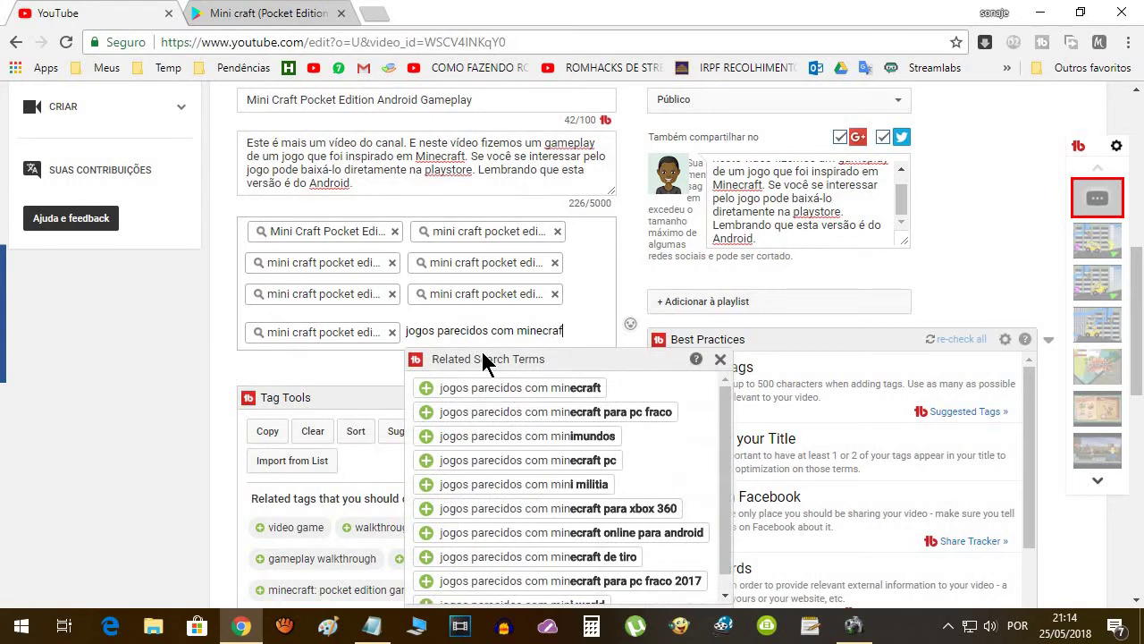
{"action": "type", "text": "t"}
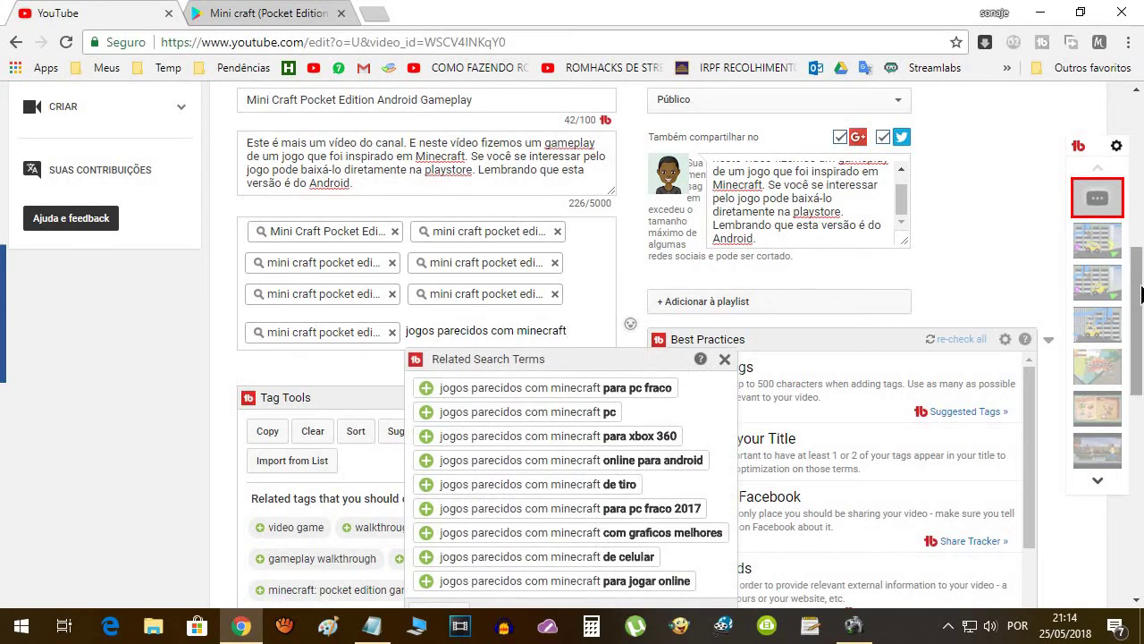
Step: Add the suggested "jogos parecidos com minecraft" tags ending in "online para android", "com graficos melhores", "de celular" and "para jogar online"
{"action": "scroll", "coordinate": [487, 362], "scroll_direction": "down", "scroll_amount": 2}
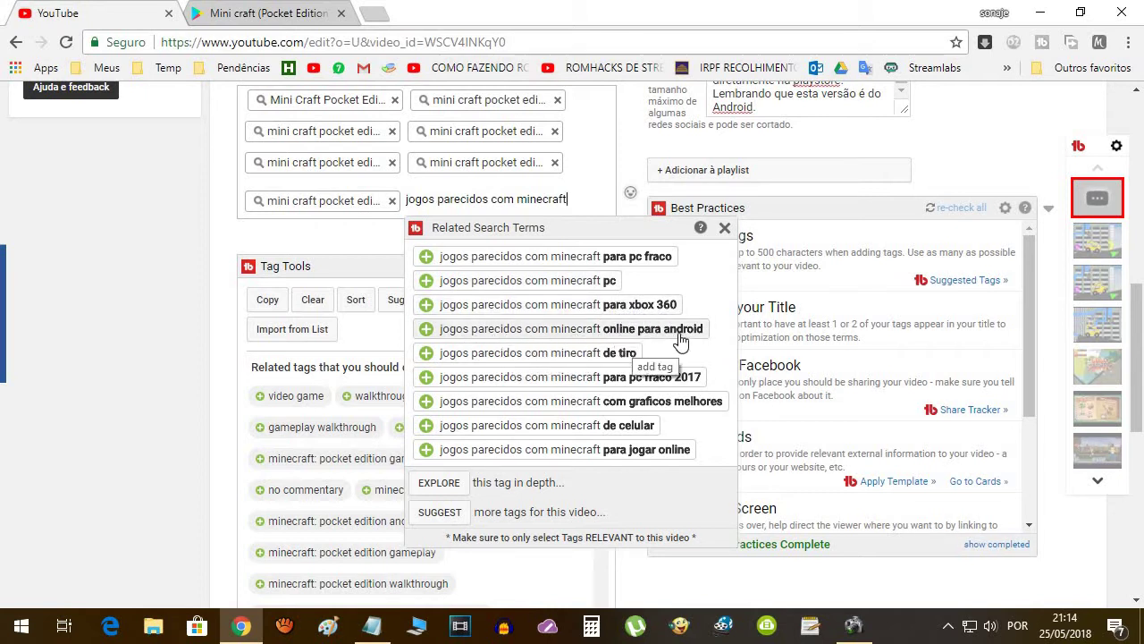
{"action": "left_click", "coordinate": [428, 331]}
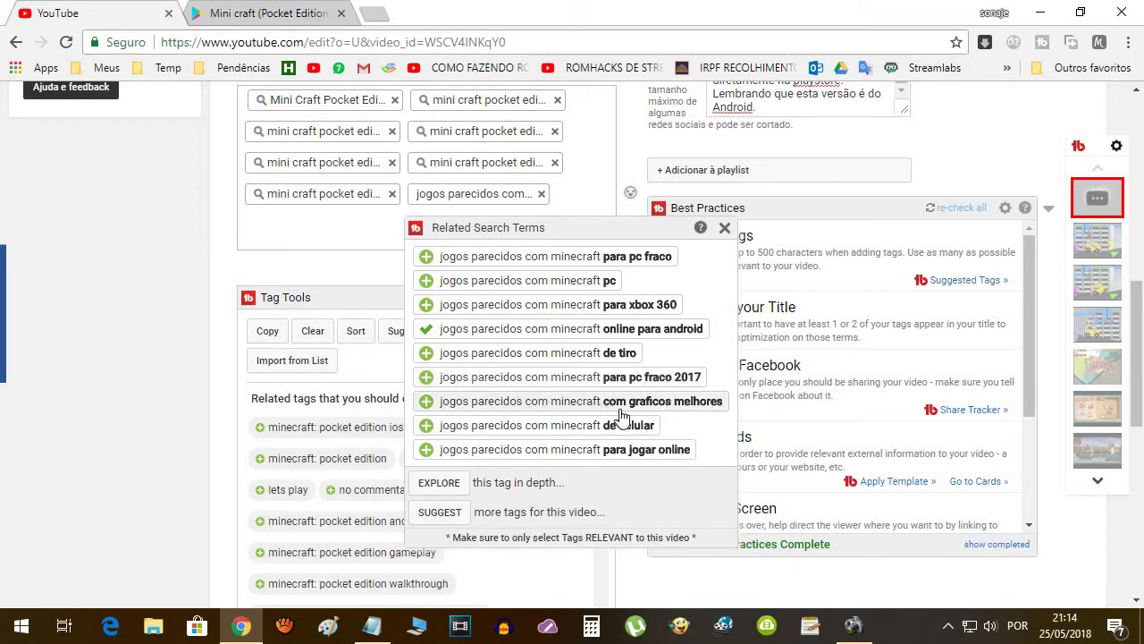
{"action": "left_click", "coordinate": [426, 403]}
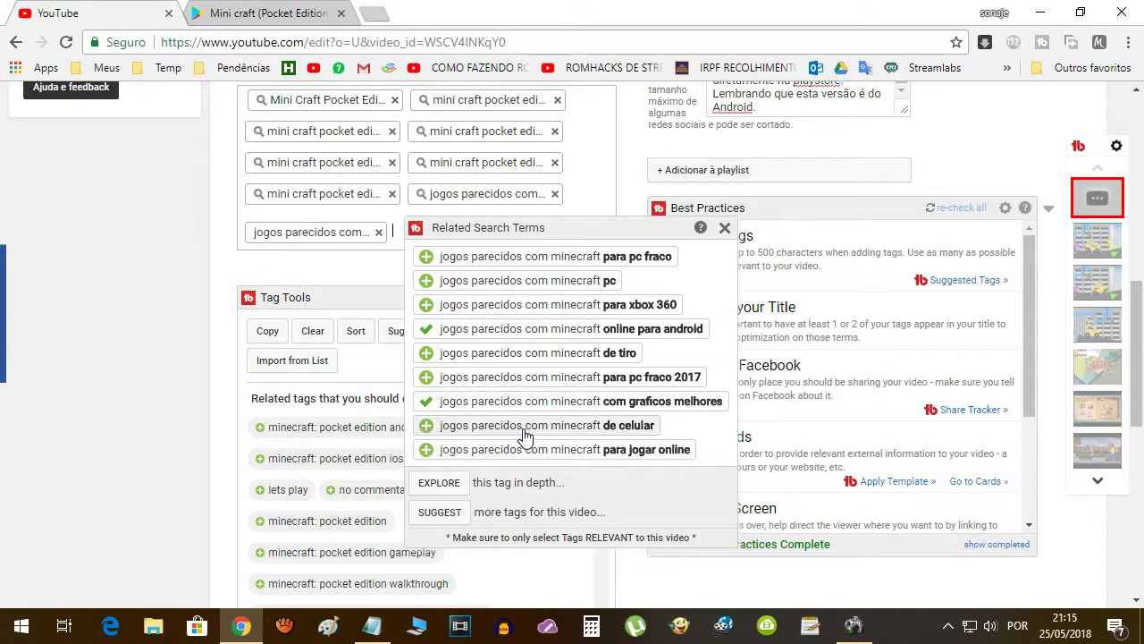
{"action": "left_click", "coordinate": [427, 427]}
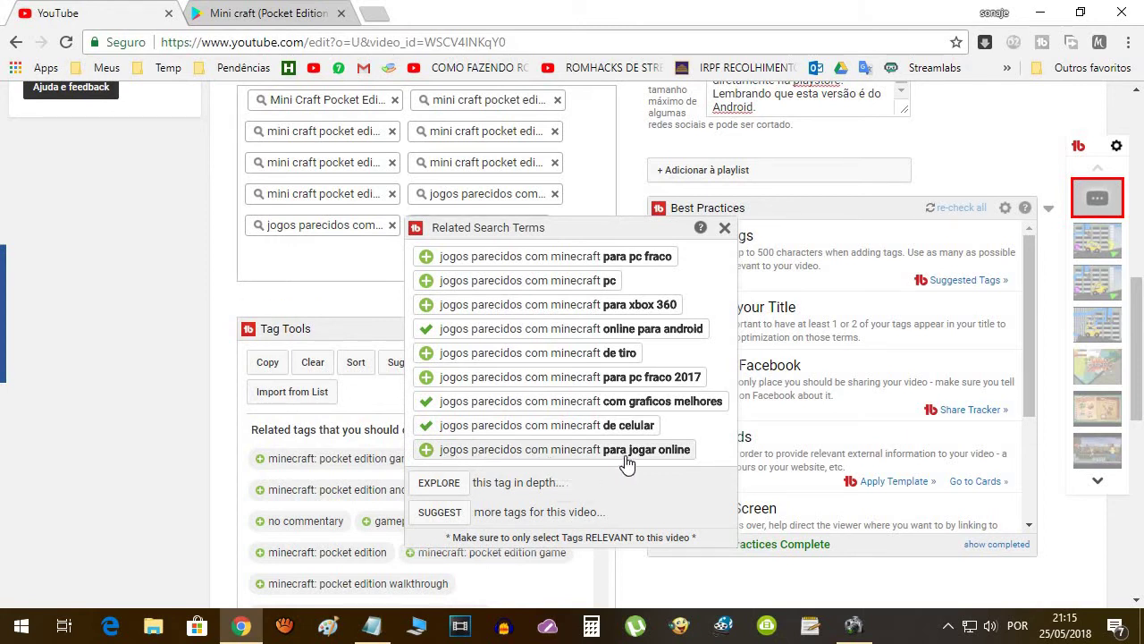
{"action": "left_click", "coordinate": [427, 453]}
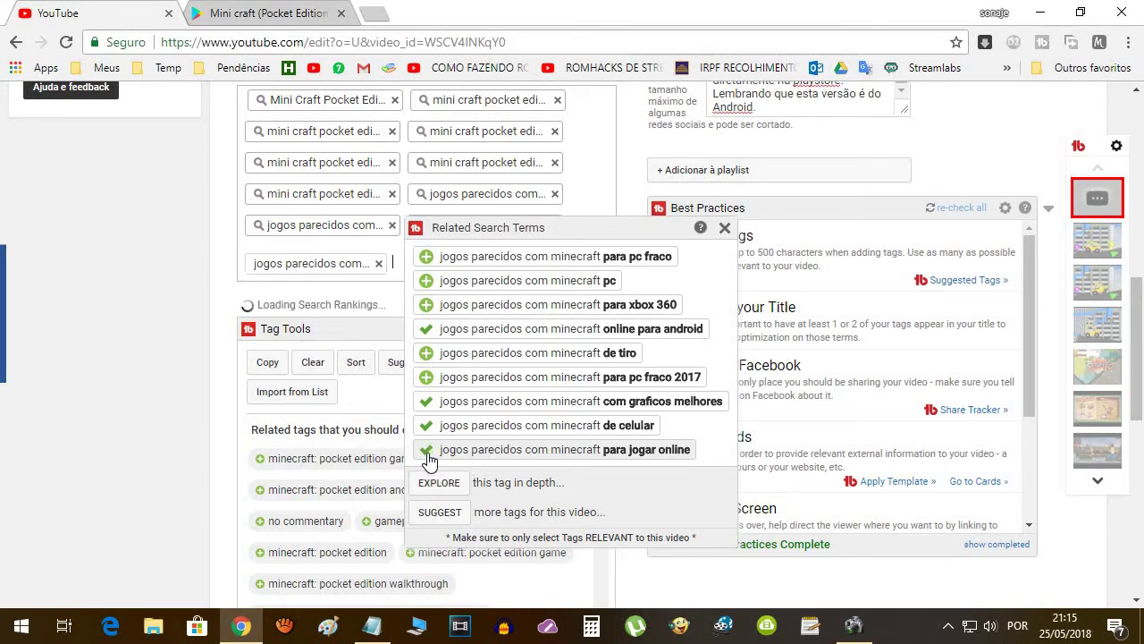
Step: Add the tag "jogos similares ao minecraft" to the video
{"action": "left_click", "coordinate": [434, 262]}
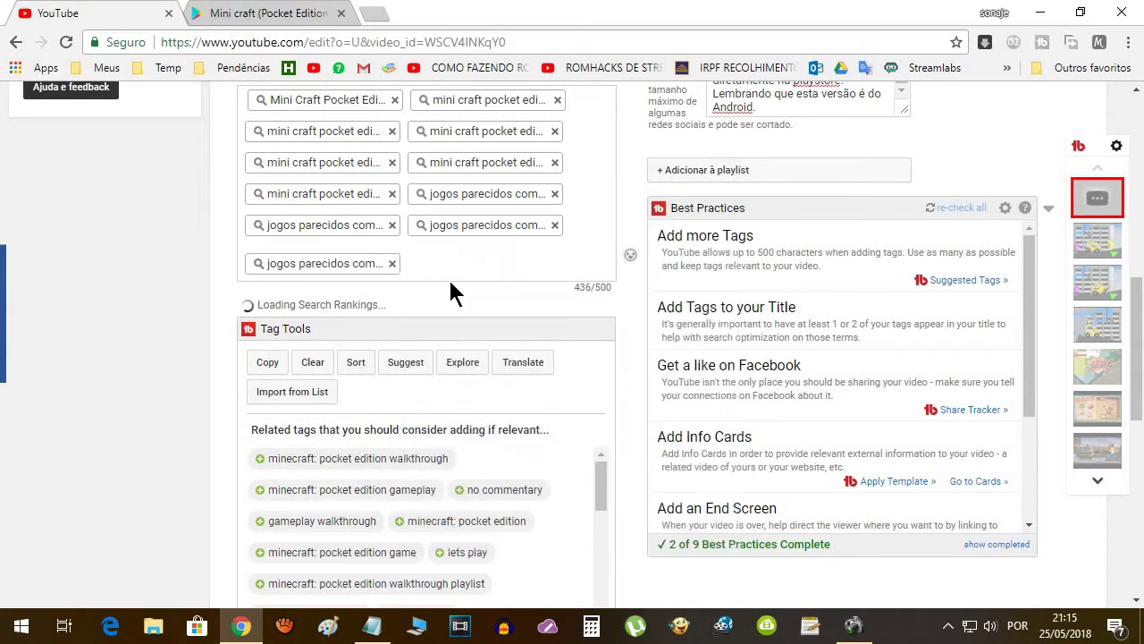
{"action": "type", "text": "jogos smi"}
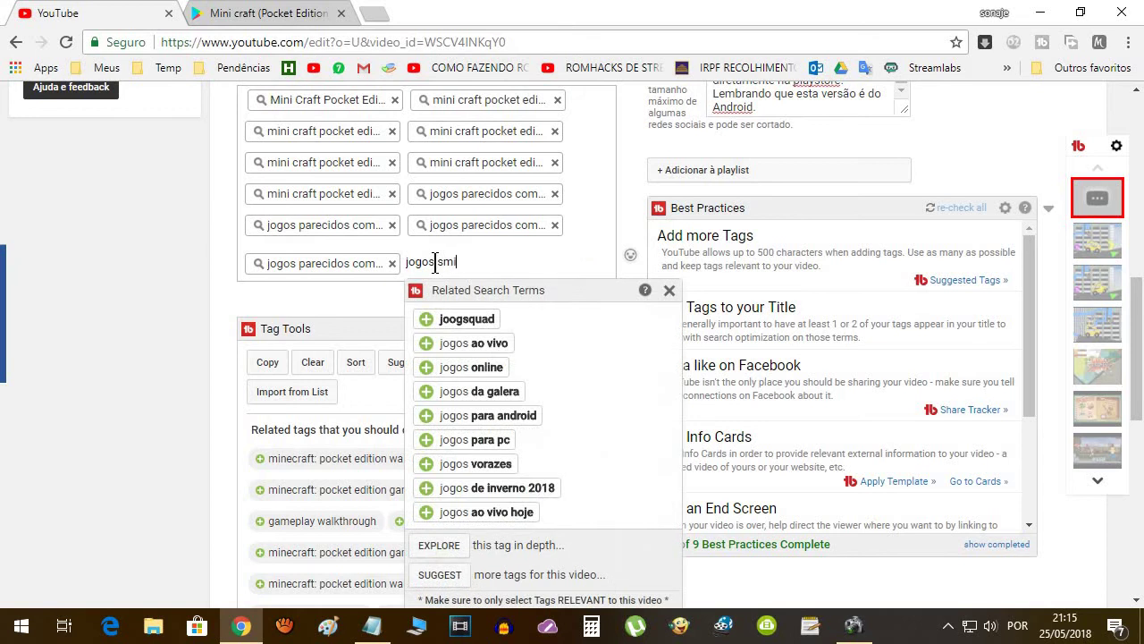
{"action": "key", "text": "BackSpace"}
{"action": "key", "text": "BackSpace"}
{"action": "type", "text": "imilar"}
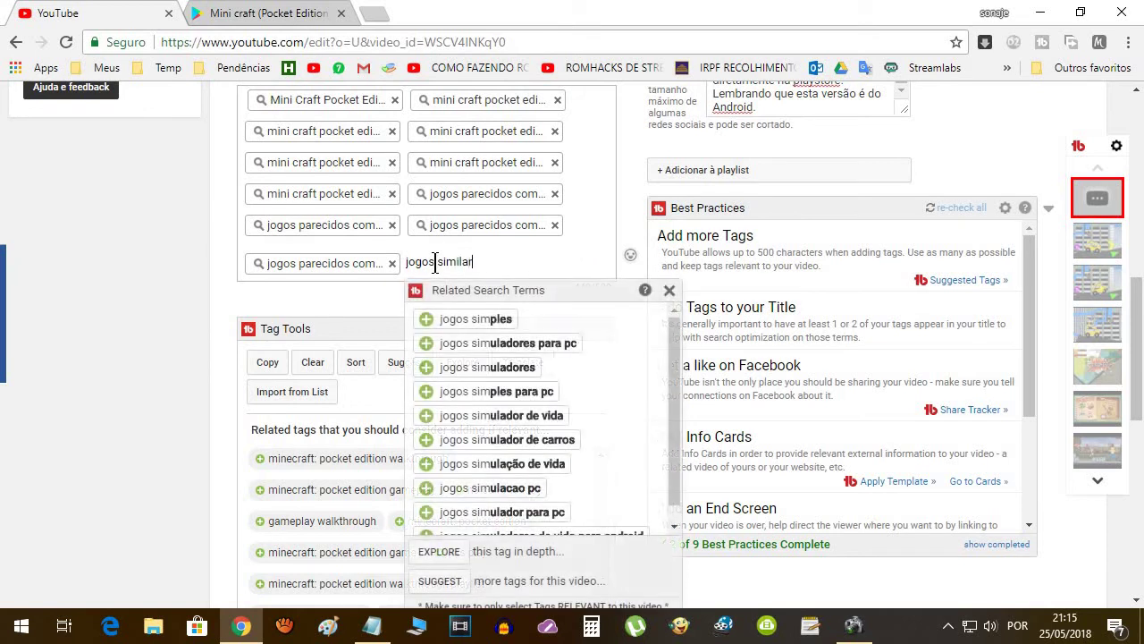
{"action": "type", "text": "es ao minecraft"}
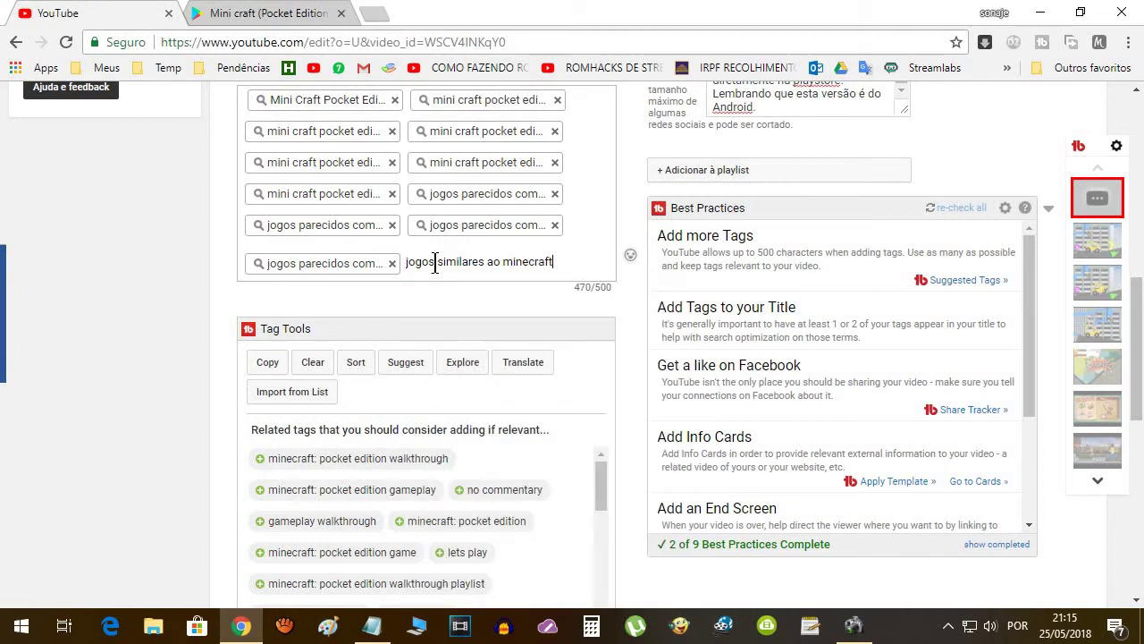
{"action": "key", "text": "Return"}
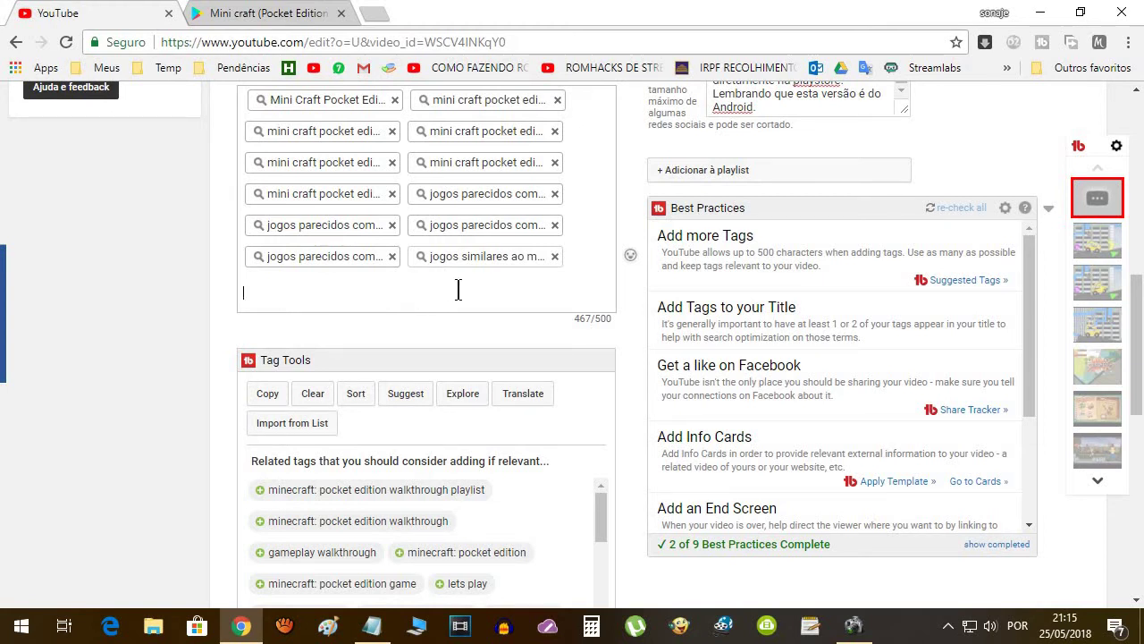
Step: Add the suggested tag "jogos iguais ao minecraft" and close the related search terms
{"action": "type", "text": "jogos iguais ao min"}
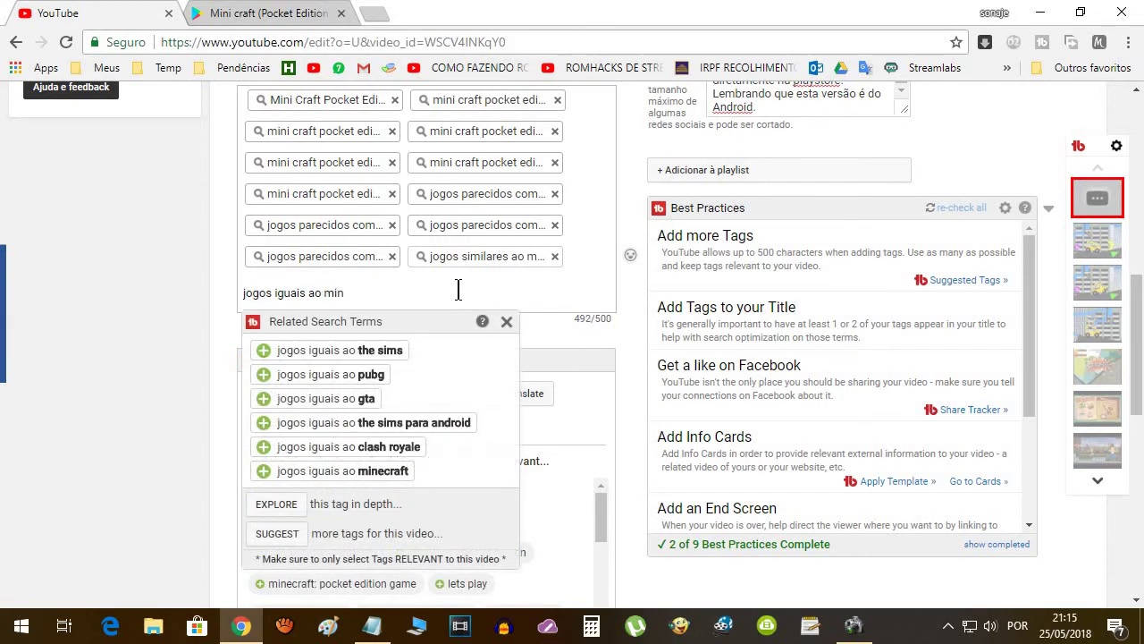
{"action": "type", "text": "e"}
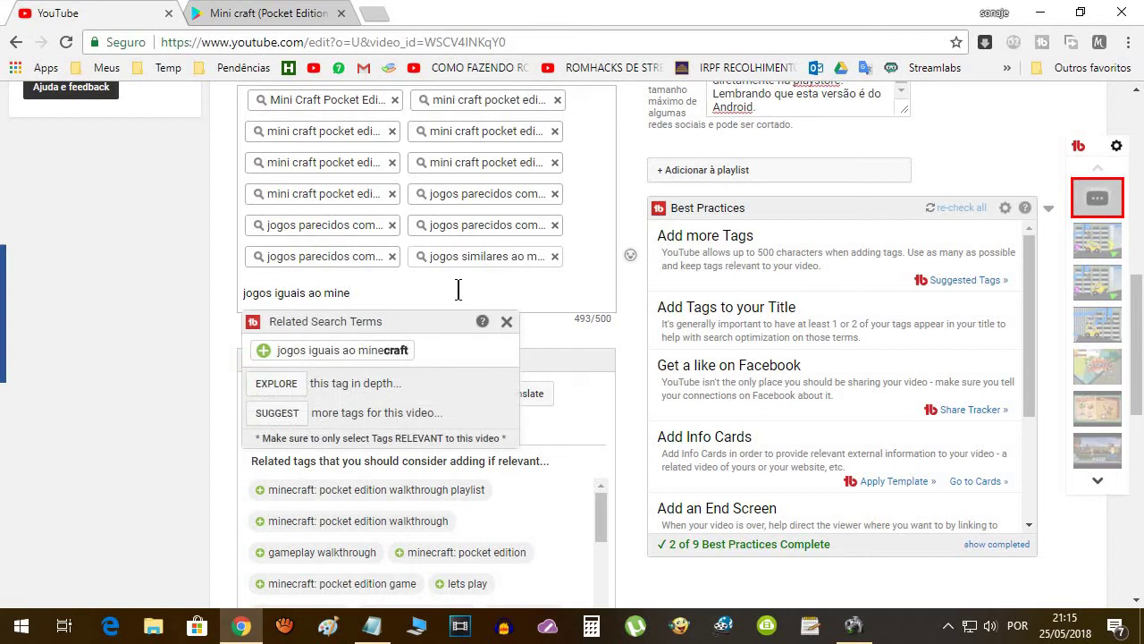
{"action": "left_click", "coordinate": [264, 352]}
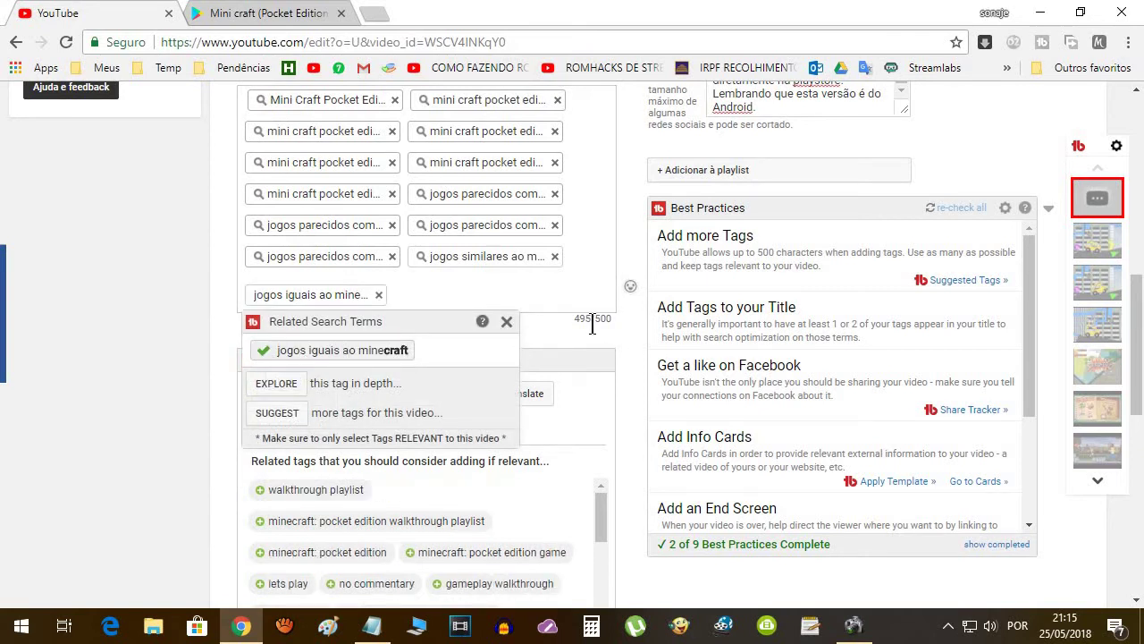
{"action": "left_click", "coordinate": [591, 323]}
{"action": "left_click", "coordinate": [464, 281]}
Step: Add the tag "velhos cartuchos" and remove the tag "jogos iguais ao minecraft" from the video
{"action": "scroll", "coordinate": [465, 285], "scroll_direction": "up", "scroll_amount": 1}
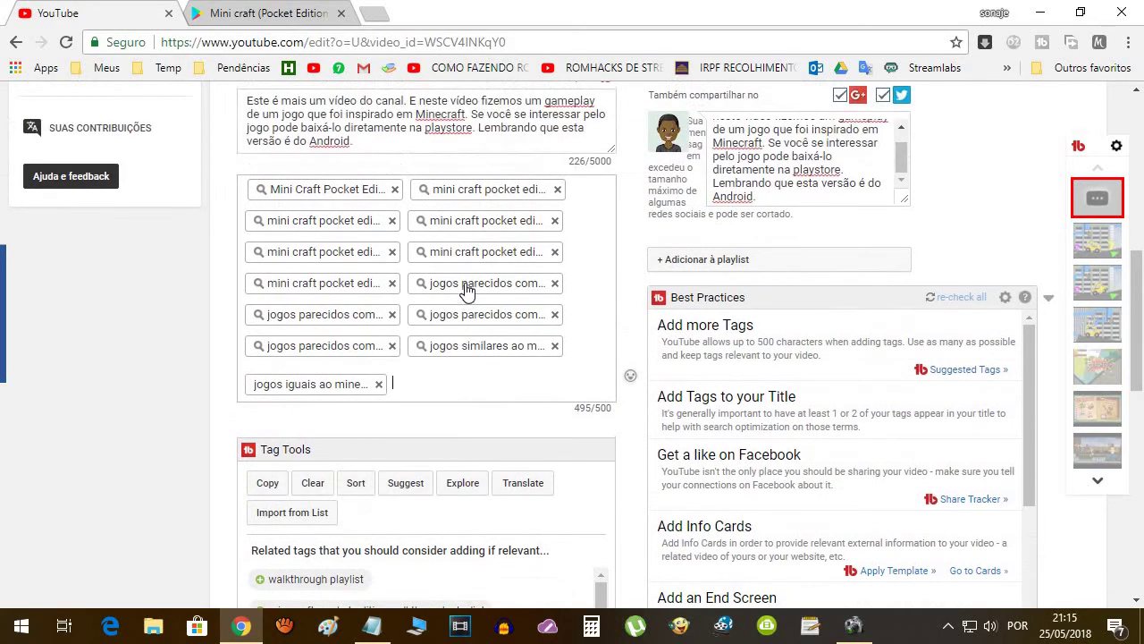
{"action": "type", "text": "ve"}
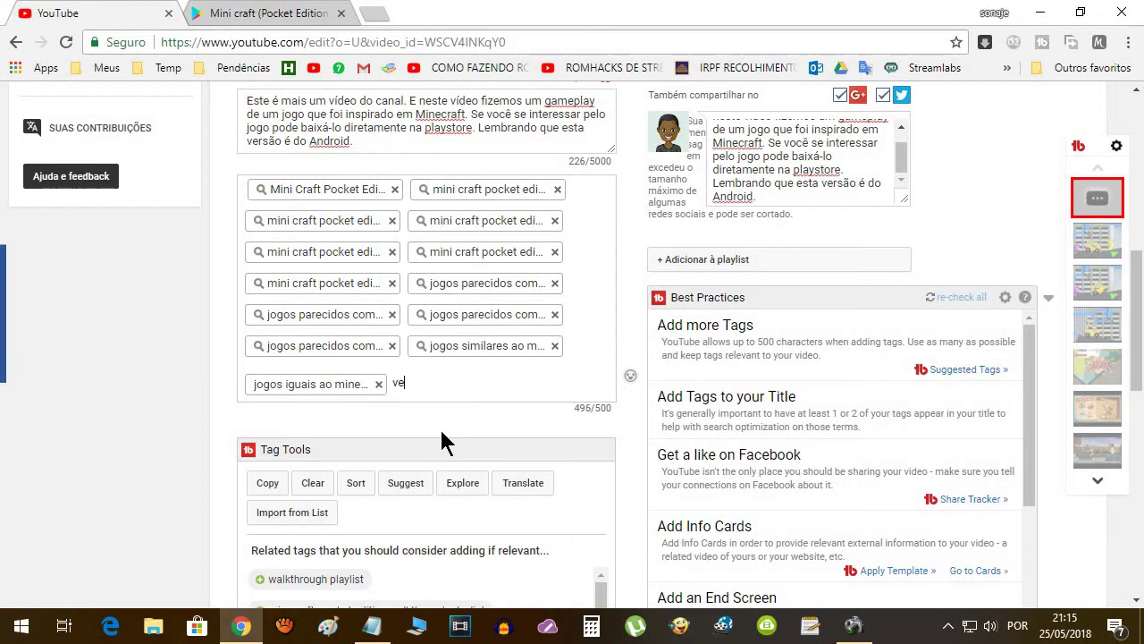
{"action": "type", "text": "lhos cartuchos"}
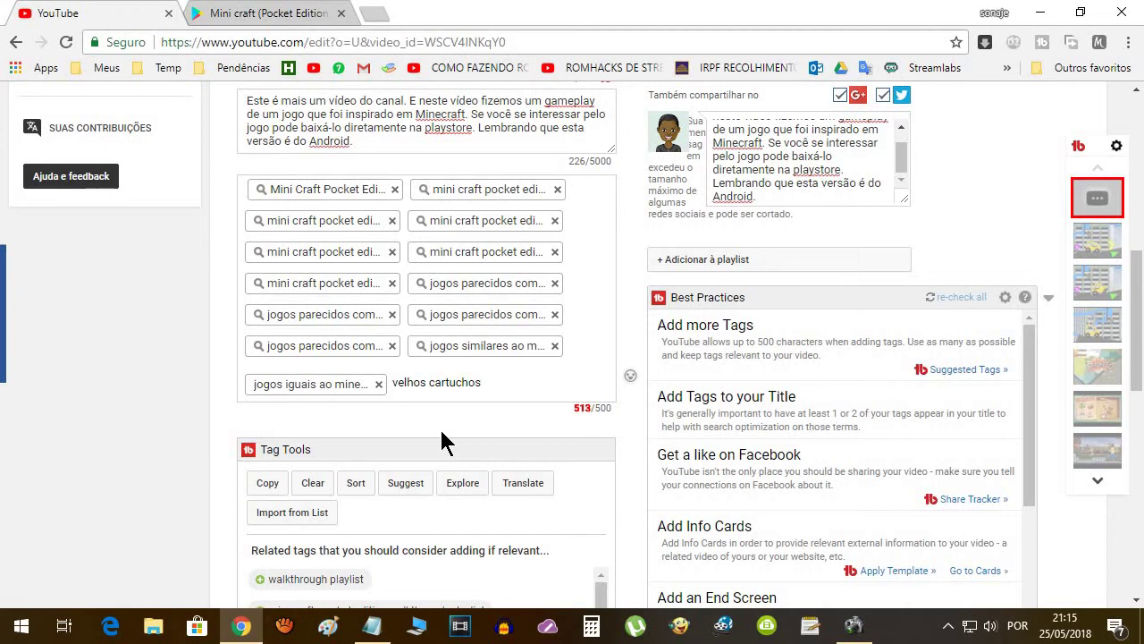
{"action": "key", "text": "Return"}
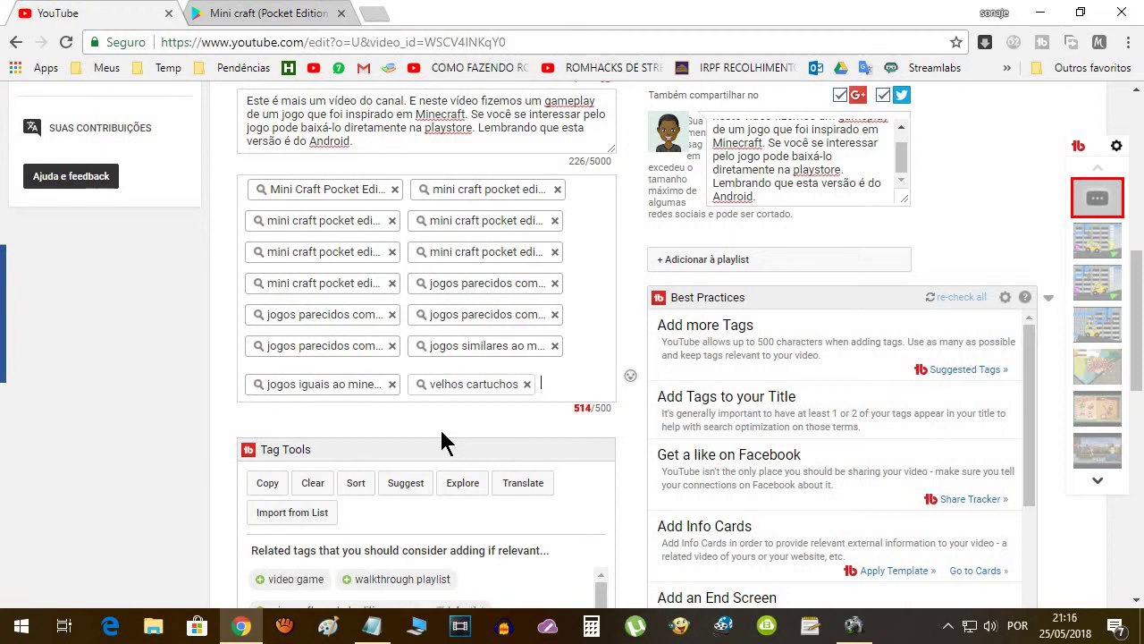
{"action": "left_click", "coordinate": [392, 384]}
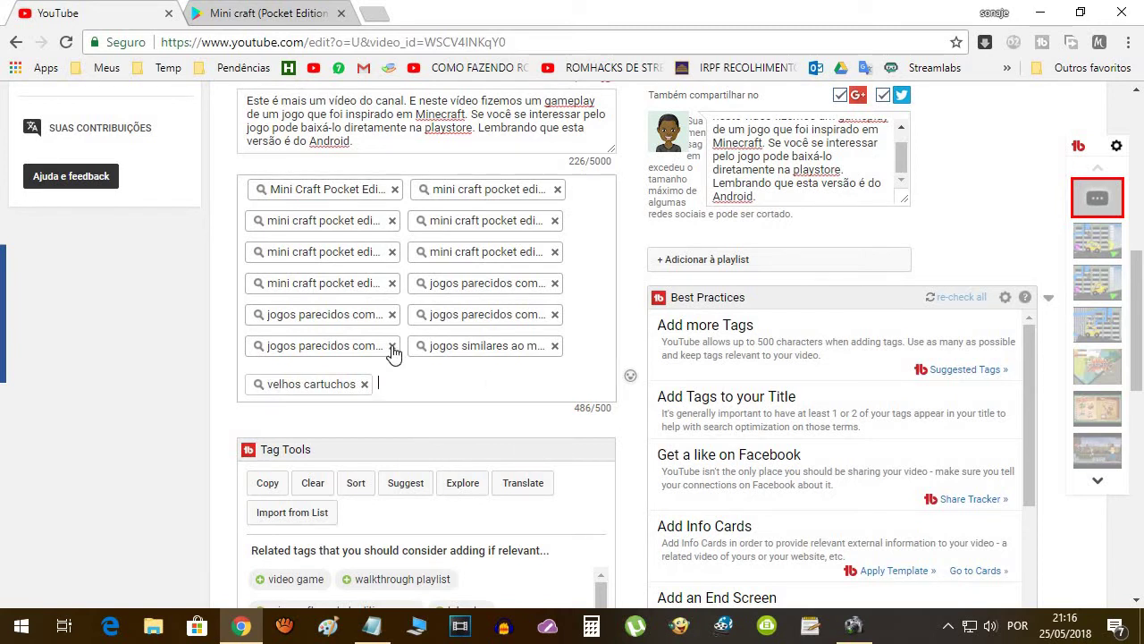
Step: Add the recommended related tags "minecraft pocket edition gameplay multiplayer" and "minecraft pocket edition dantdm" to the video
{"action": "scroll", "coordinate": [393, 353], "scroll_direction": "down", "scroll_amount": 2}
{"action": "scroll", "coordinate": [394, 353], "scroll_direction": "down", "scroll_amount": 3}
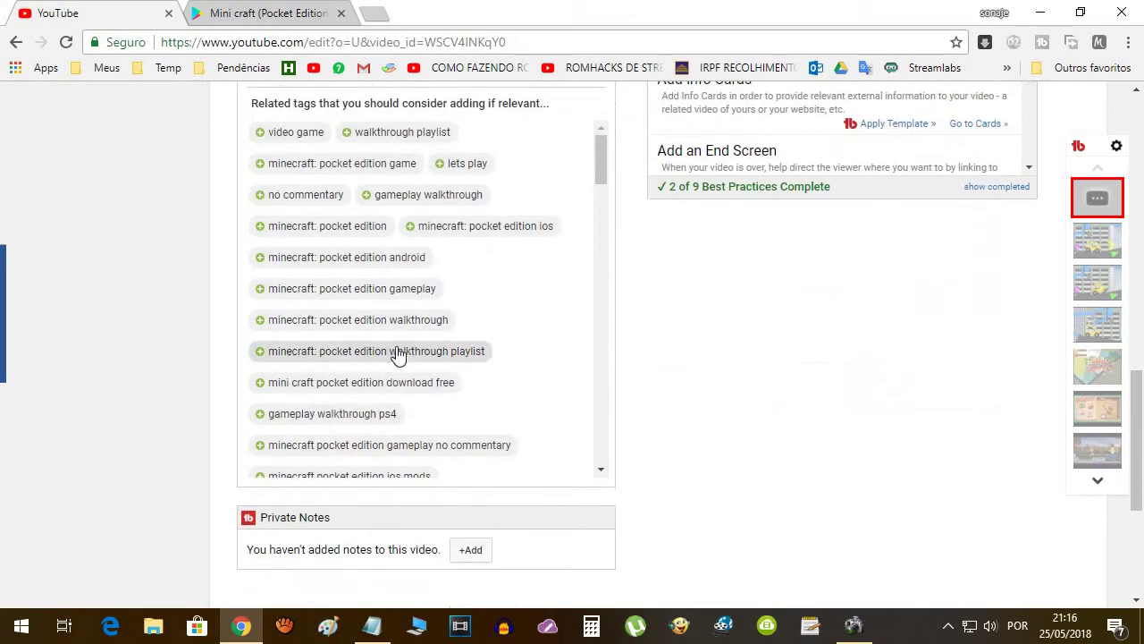
{"action": "scroll", "coordinate": [386, 265], "scroll_direction": "down", "scroll_amount": 3}
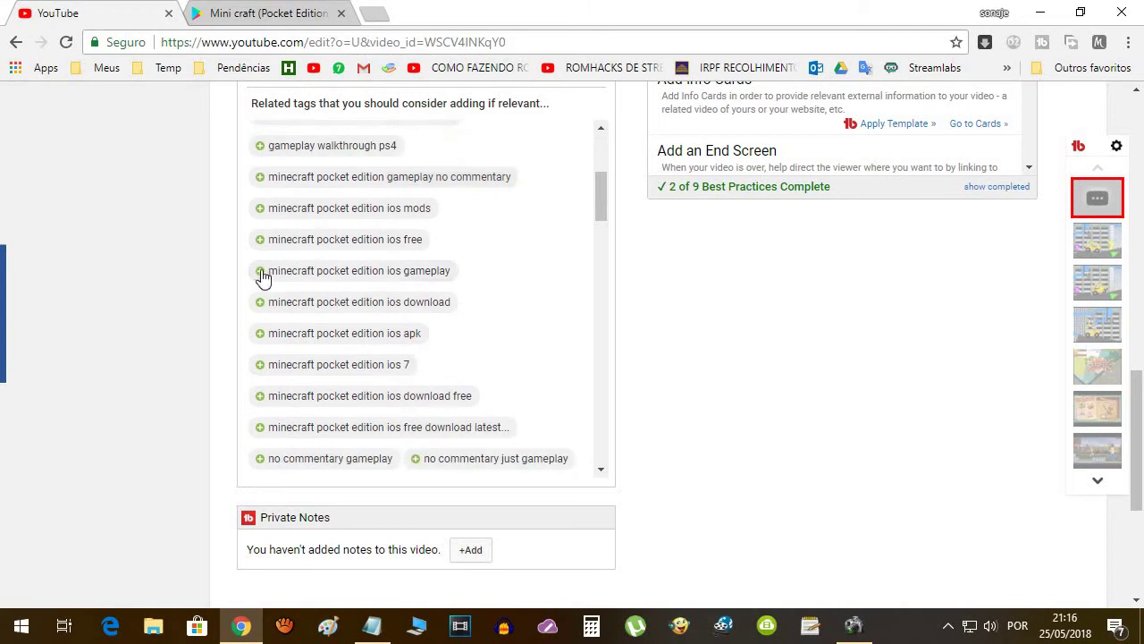
{"action": "scroll", "coordinate": [332, 319], "scroll_direction": "down", "scroll_amount": 2}
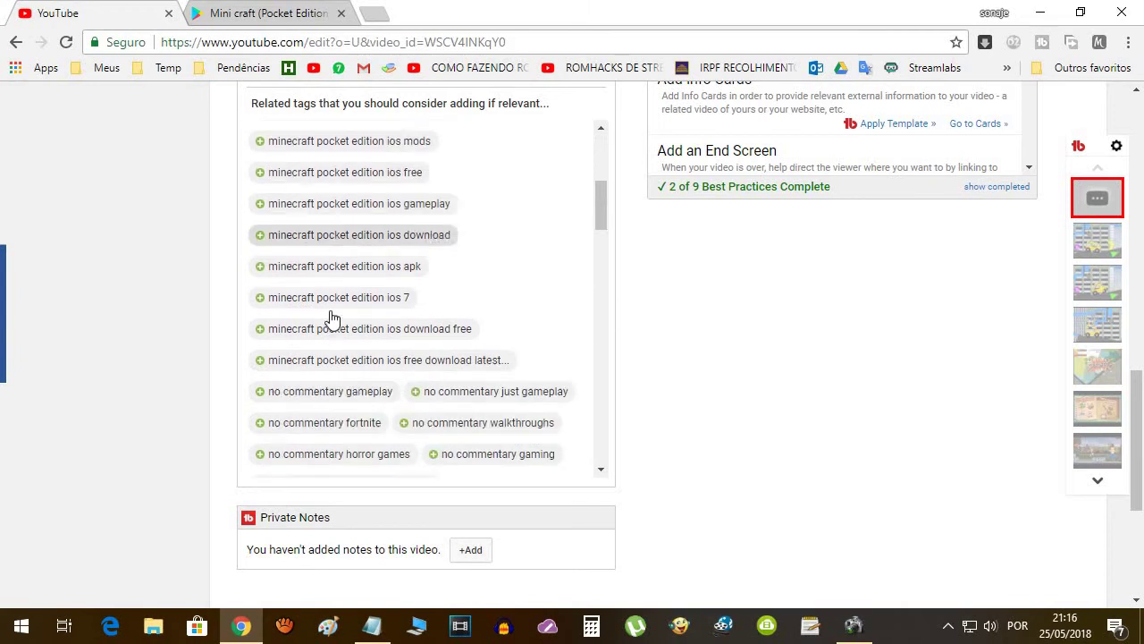
{"action": "scroll", "coordinate": [332, 289], "scroll_direction": "down", "scroll_amount": 8}
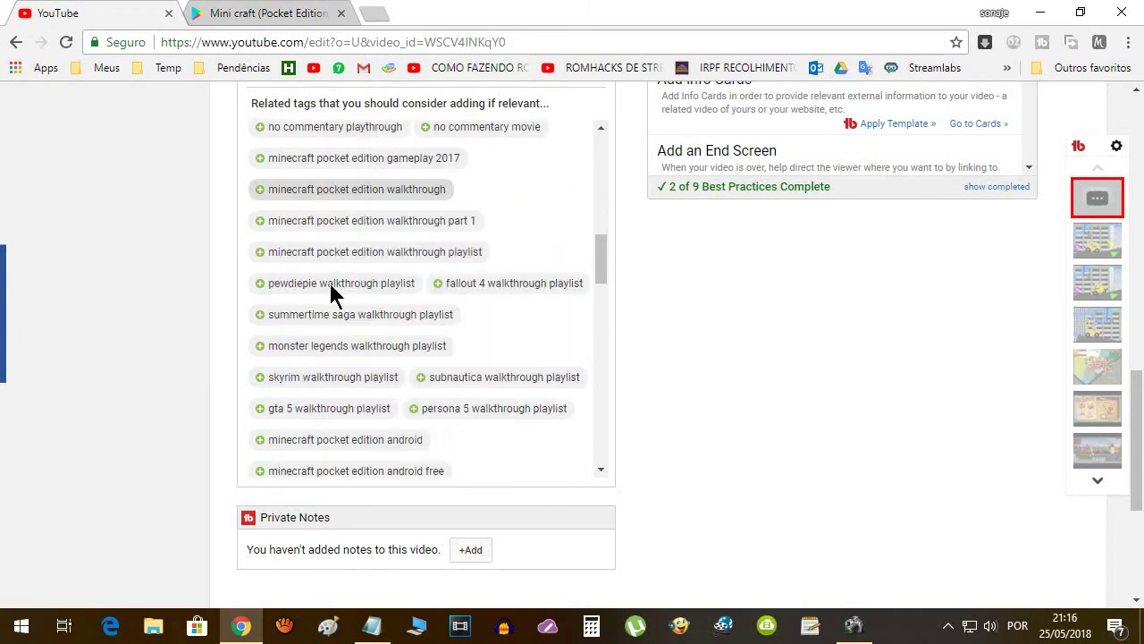
{"action": "scroll", "coordinate": [332, 295], "scroll_direction": "down", "scroll_amount": 10}
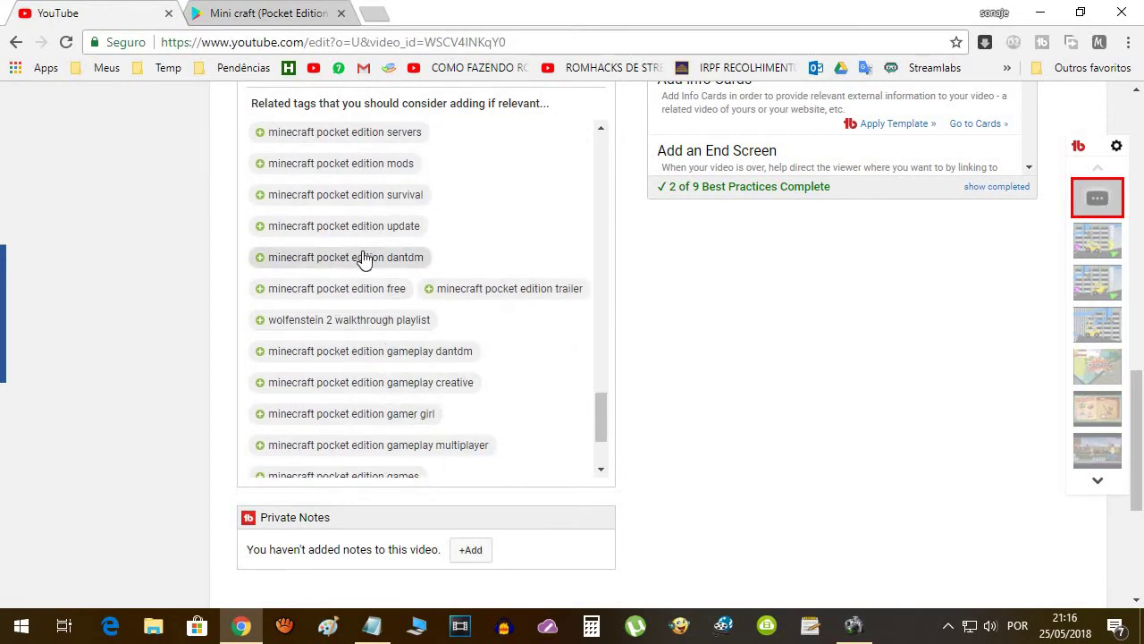
{"action": "left_click", "coordinate": [260, 447]}
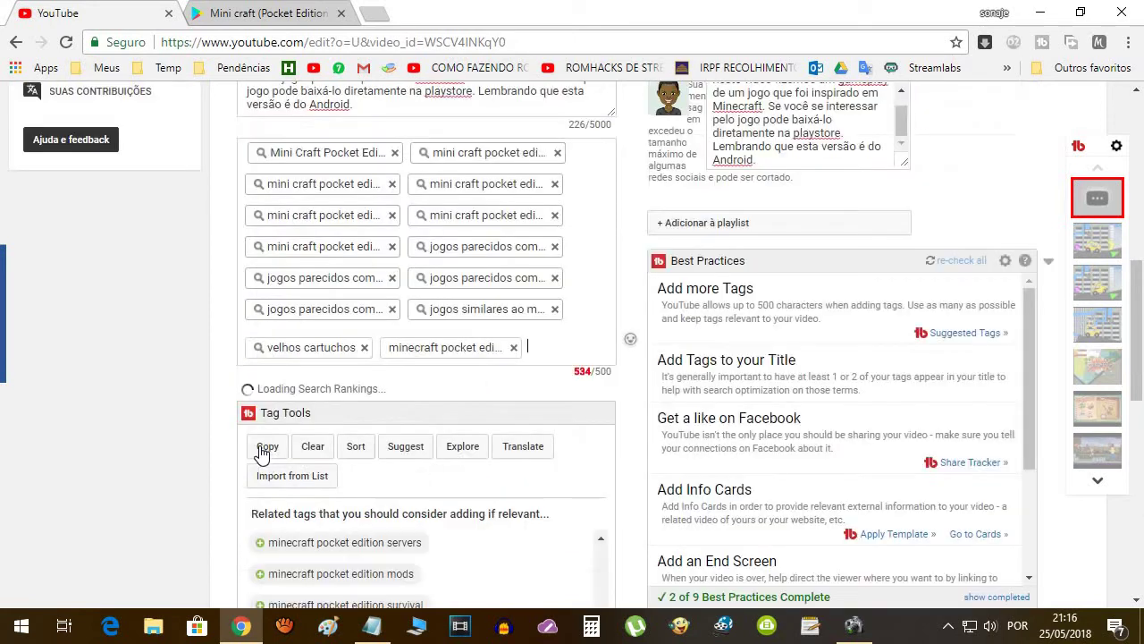
{"action": "scroll", "coordinate": [214, 438], "scroll_direction": "down", "scroll_amount": 3}
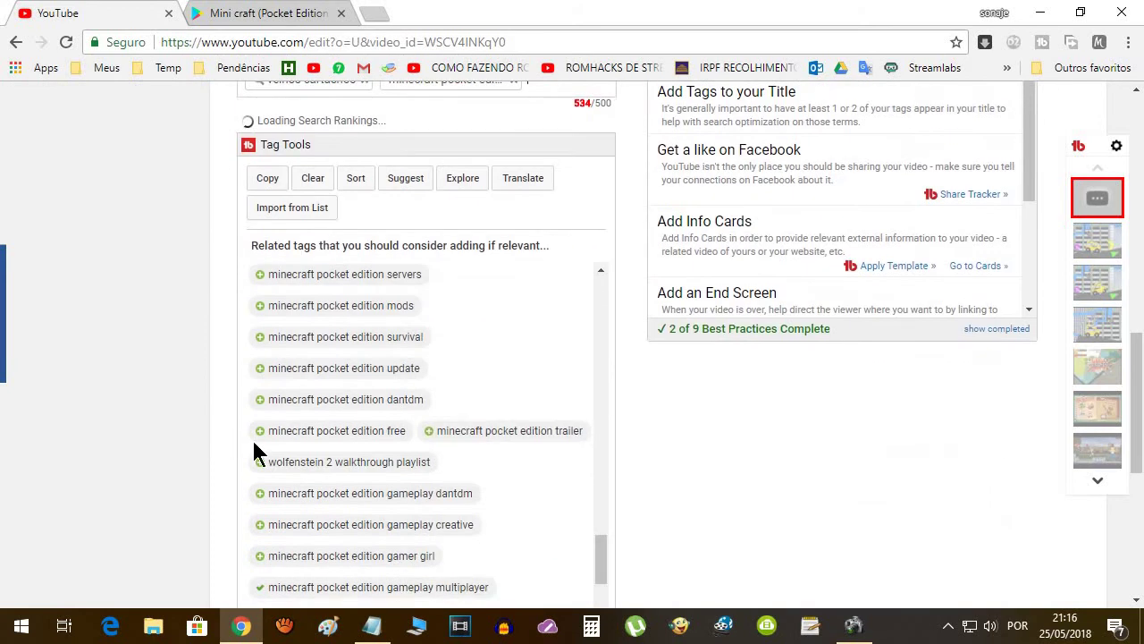
{"action": "left_click", "coordinate": [261, 401]}
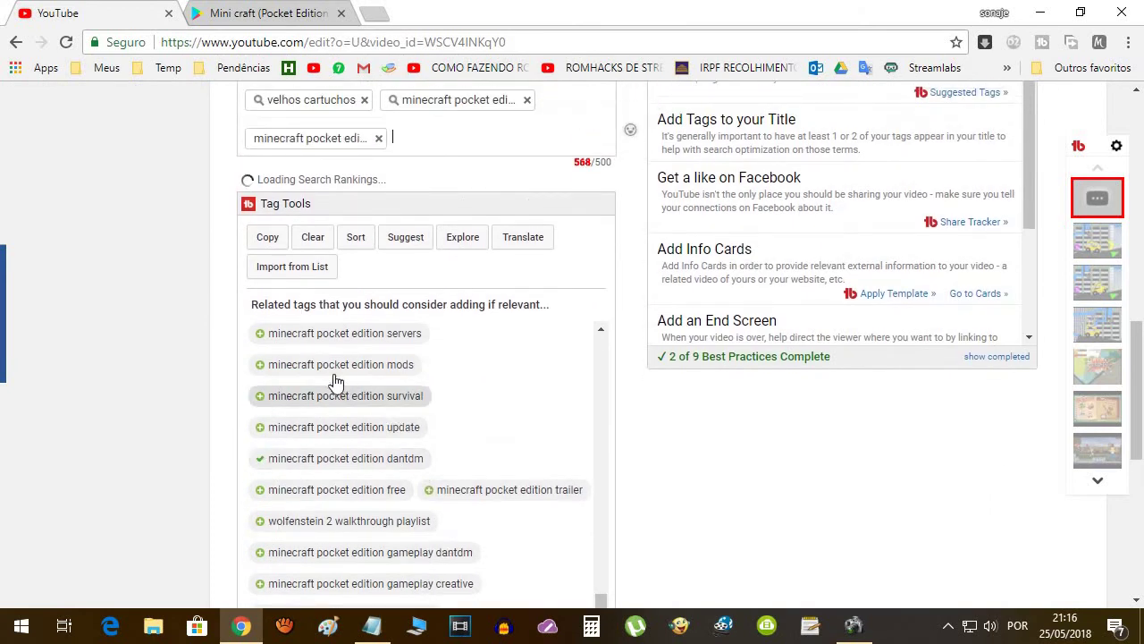
Step: Remove the tags "minecraft pocket edition dantdm" and "minecraft pocket edition gameplay multiplayer" from the video
{"action": "scroll", "coordinate": [592, 220], "scroll_direction": "up", "scroll_amount": 2}
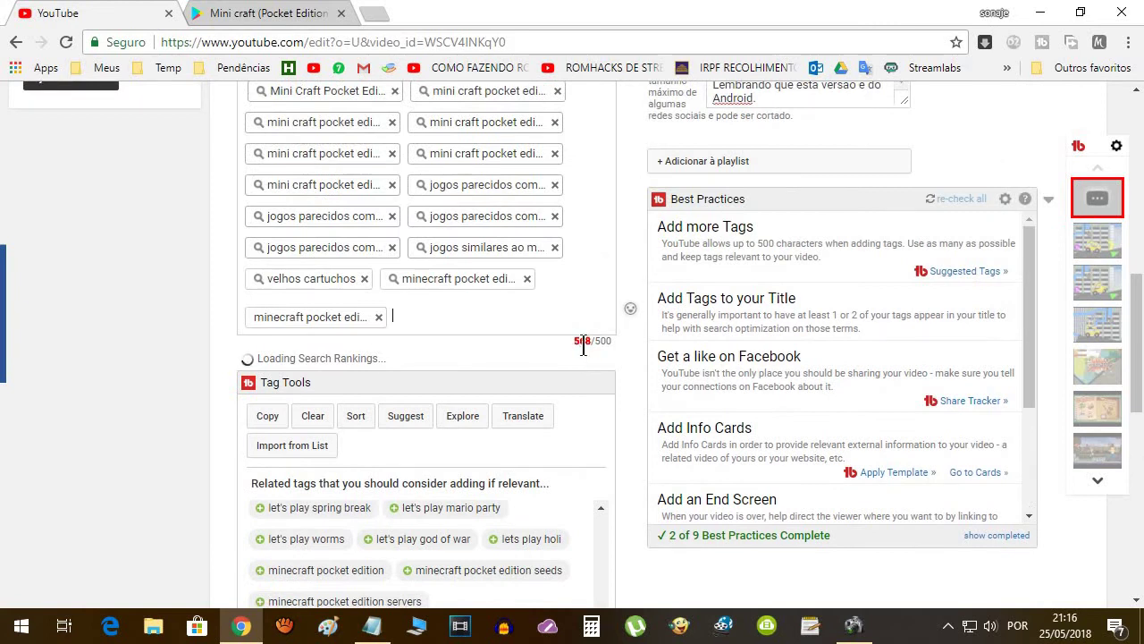
{"action": "left_click", "coordinate": [380, 320]}
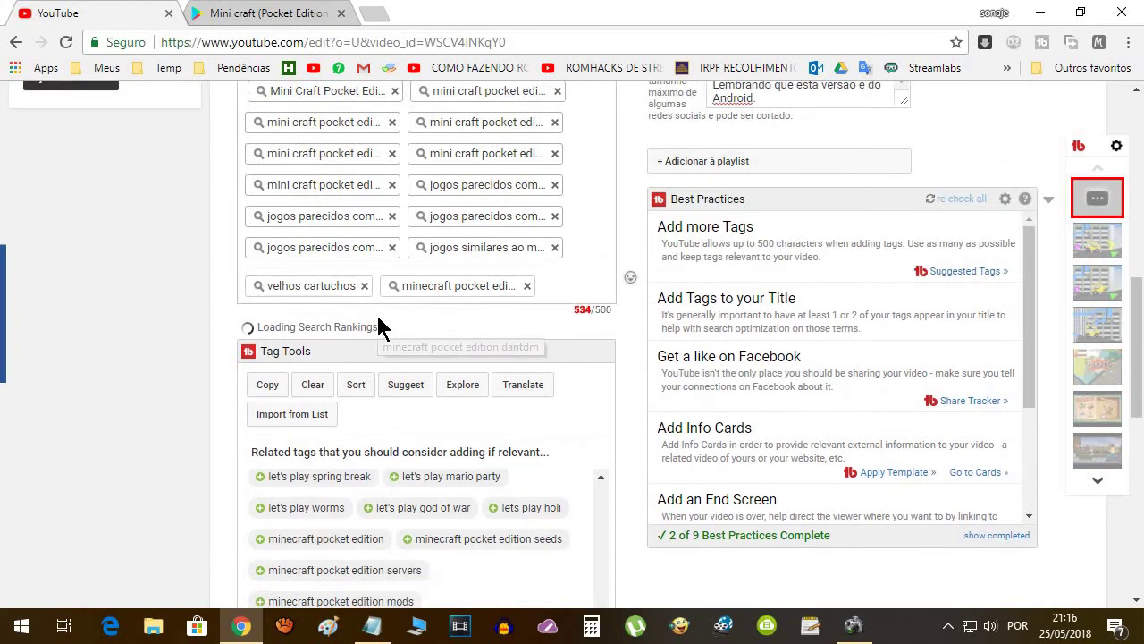
{"action": "left_click", "coordinate": [526, 286]}
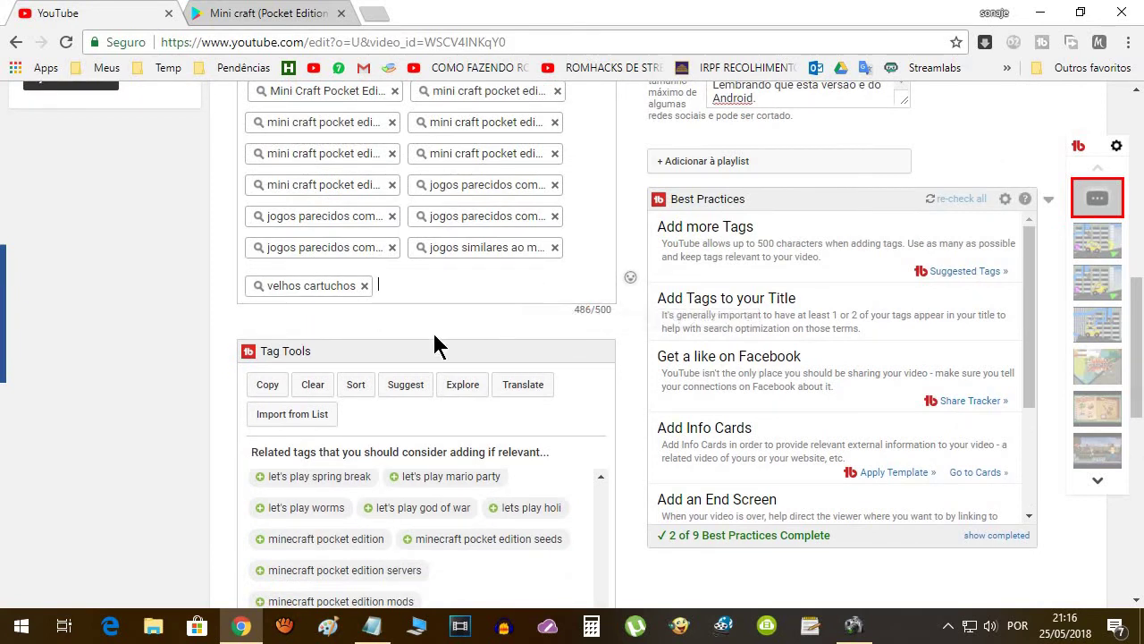
{"action": "scroll", "coordinate": [432, 329], "scroll_direction": "up", "scroll_amount": 5}
{"action": "scroll", "coordinate": [433, 326], "scroll_direction": "down", "scroll_amount": 2}
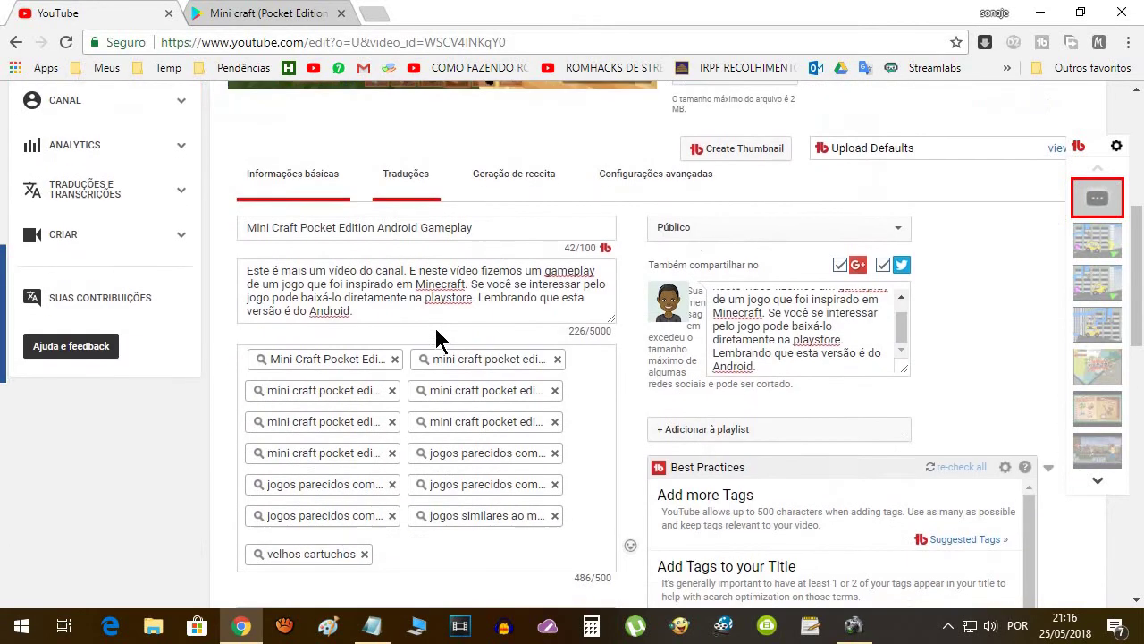
Step: Review the video's translation settings, including the original language, the target language options, and the source title and description
{"action": "left_click", "coordinate": [410, 184]}
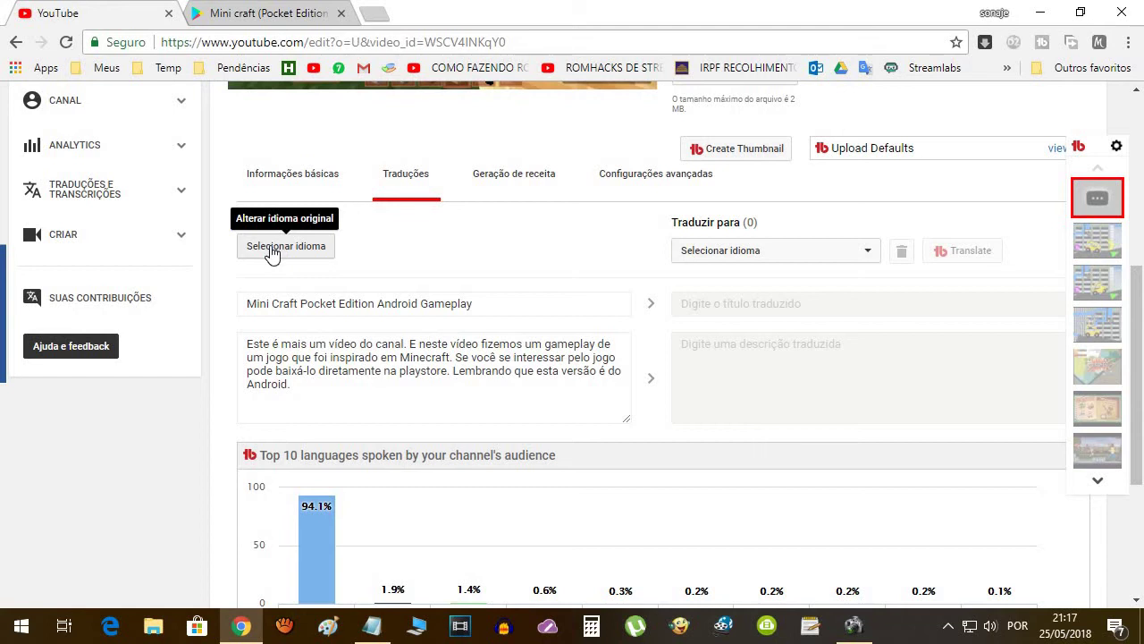
{"action": "left_click", "coordinate": [824, 257]}
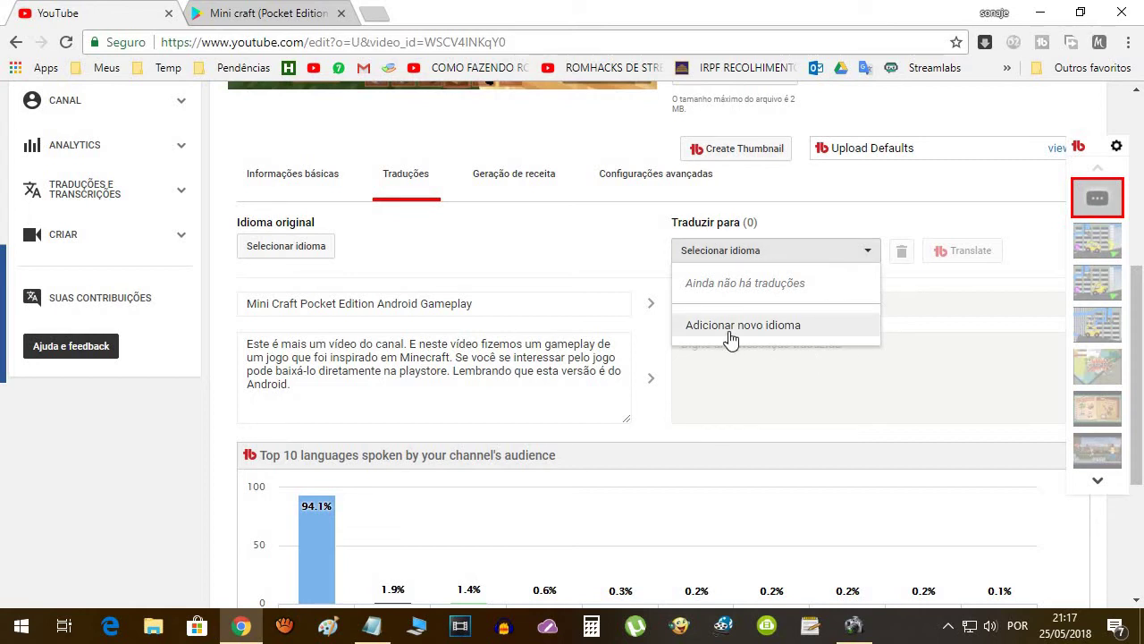
{"action": "left_click", "coordinate": [490, 306]}
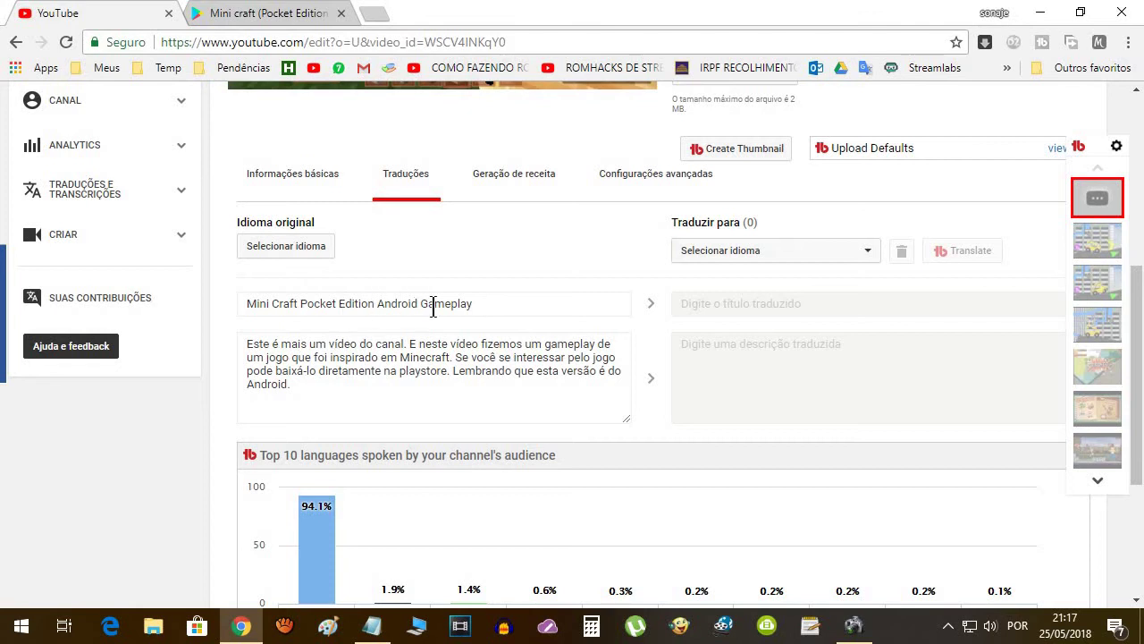
{"action": "left_click_drag", "start_coordinate": [248, 304], "coordinate": [475, 305]}
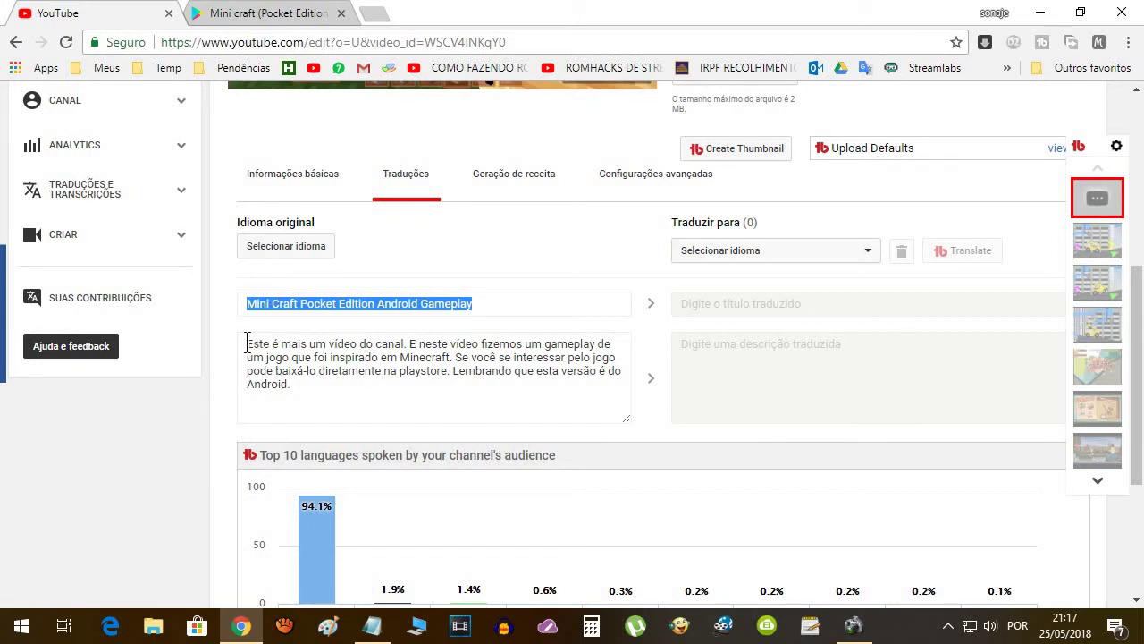
{"action": "triple_click", "coordinate": [306, 358]}
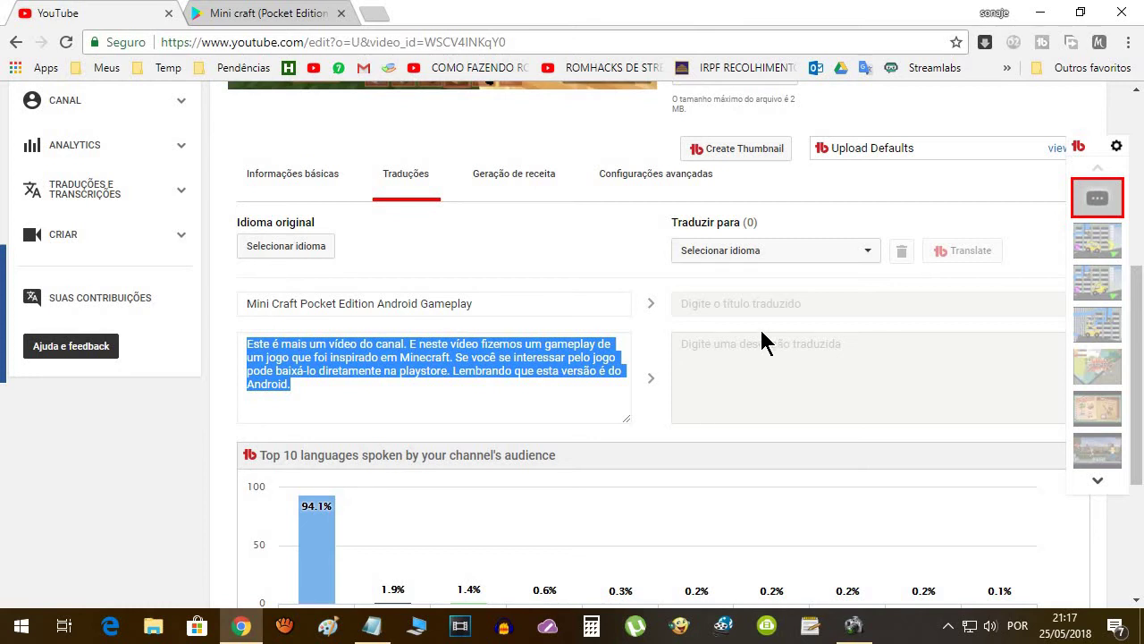
{"action": "scroll", "coordinate": [763, 335], "scroll_direction": "down", "scroll_amount": 4}
{"action": "scroll", "coordinate": [762, 335], "scroll_direction": "up", "scroll_amount": 4}
{"action": "scroll", "coordinate": [764, 336], "scroll_direction": "up", "scroll_amount": 2}
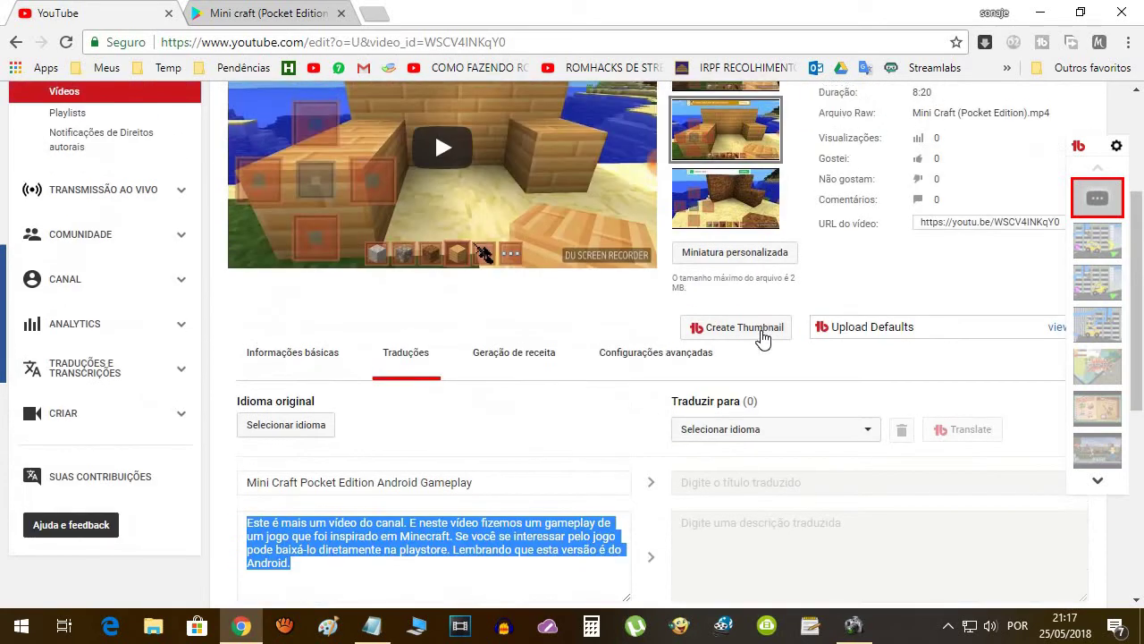
{"action": "scroll", "coordinate": [515, 268], "scroll_direction": "down", "scroll_amount": 2}
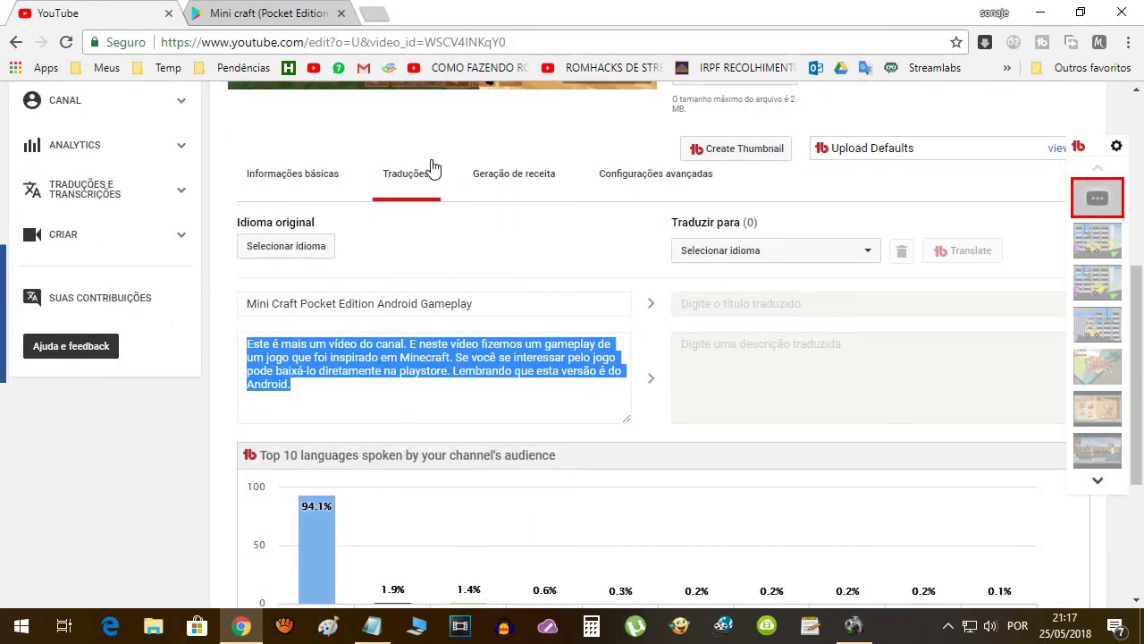
Step: Review the video's monetization settings and the enabled ad formats
{"action": "left_click", "coordinate": [525, 177]}
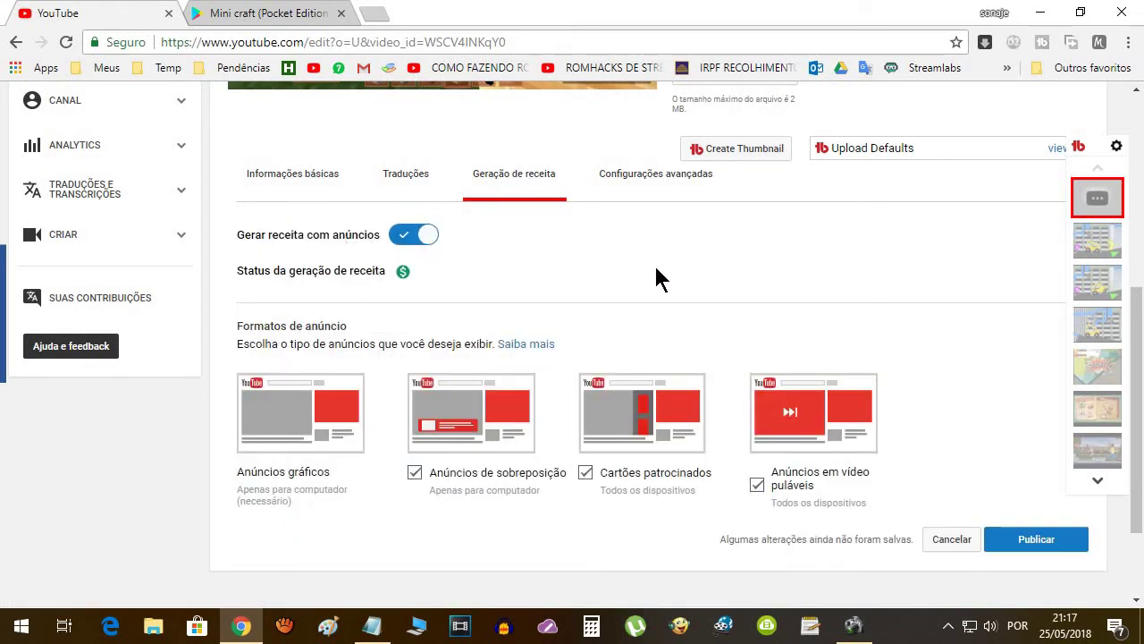
{"action": "scroll", "coordinate": [661, 268], "scroll_direction": "down", "scroll_amount": 2}
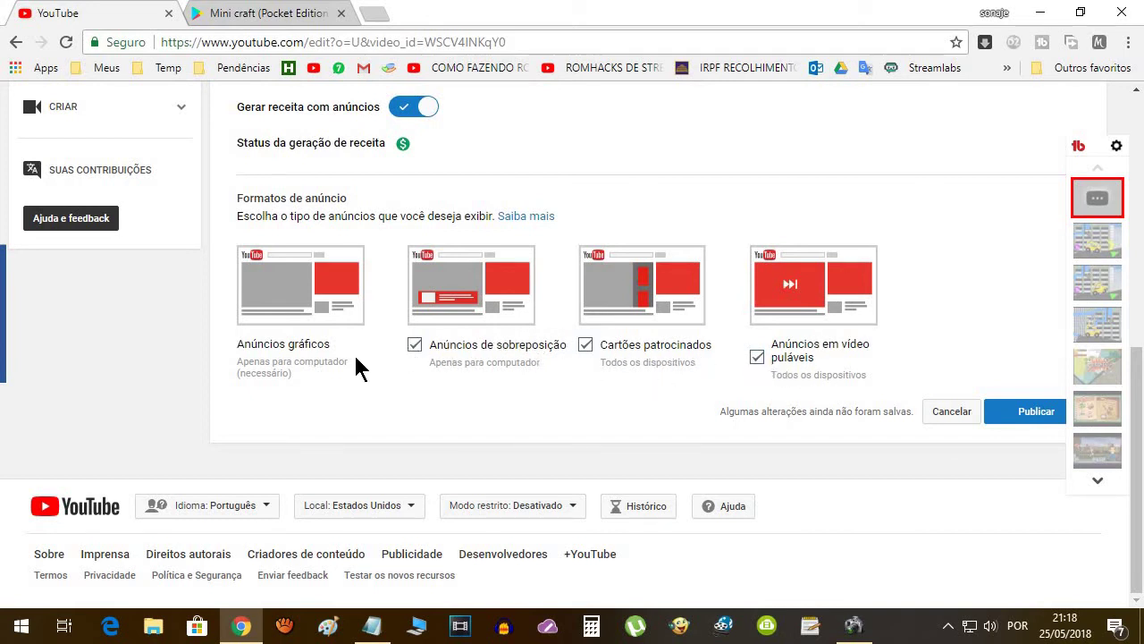
{"action": "scroll", "coordinate": [425, 289], "scroll_direction": "up", "scroll_amount": 5}
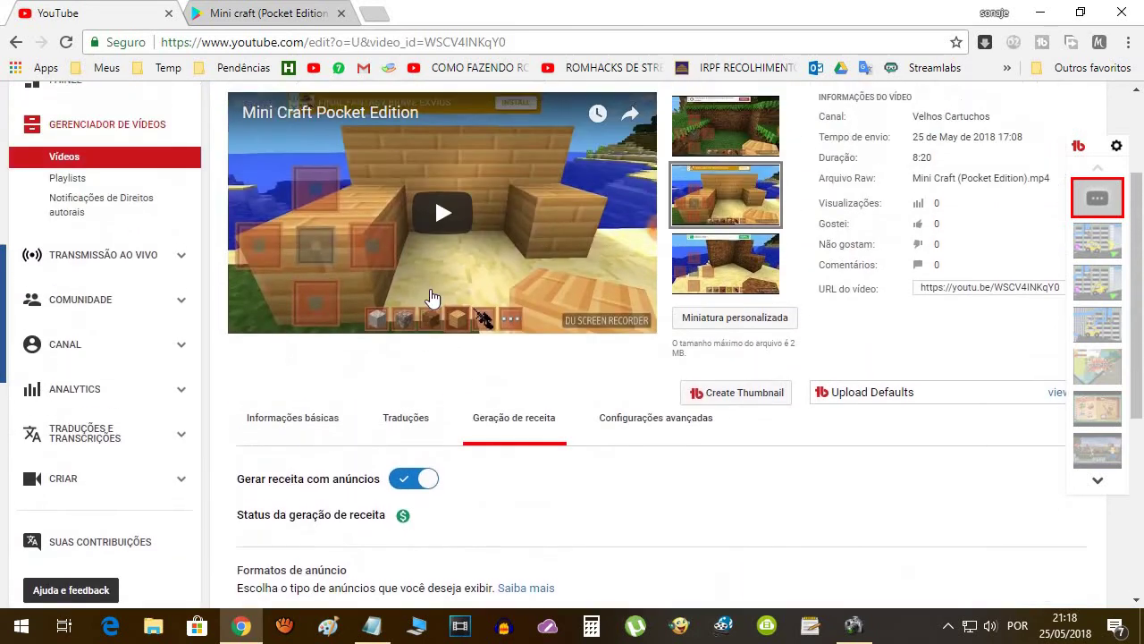
{"action": "scroll", "coordinate": [614, 331], "scroll_direction": "down", "scroll_amount": 5}
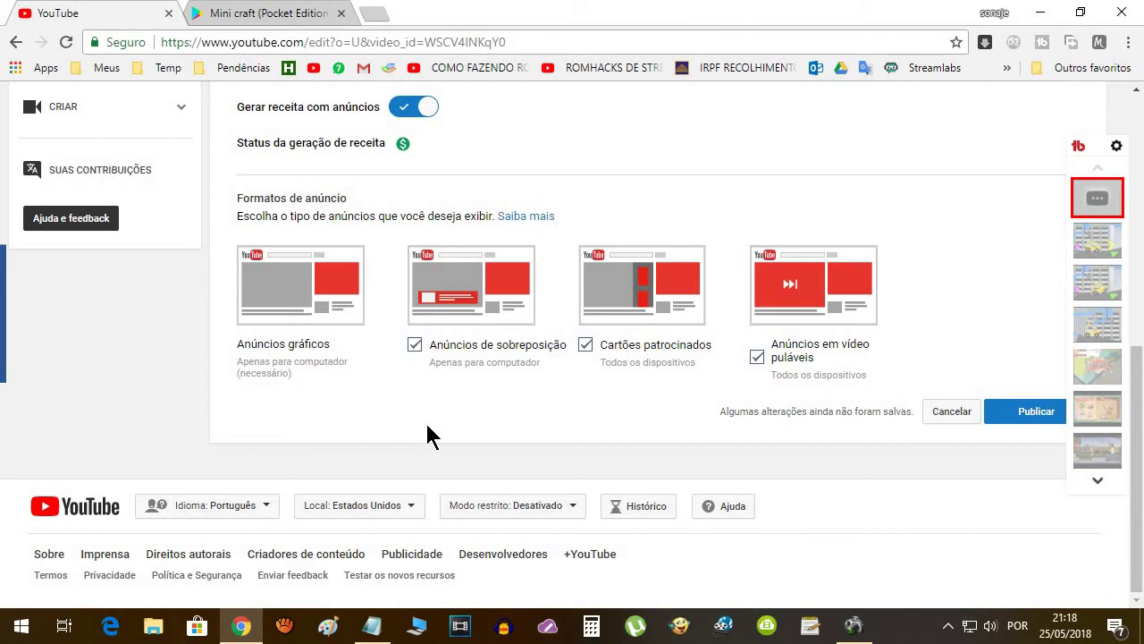
{"action": "scroll", "coordinate": [491, 308], "scroll_direction": "up", "scroll_amount": 4}
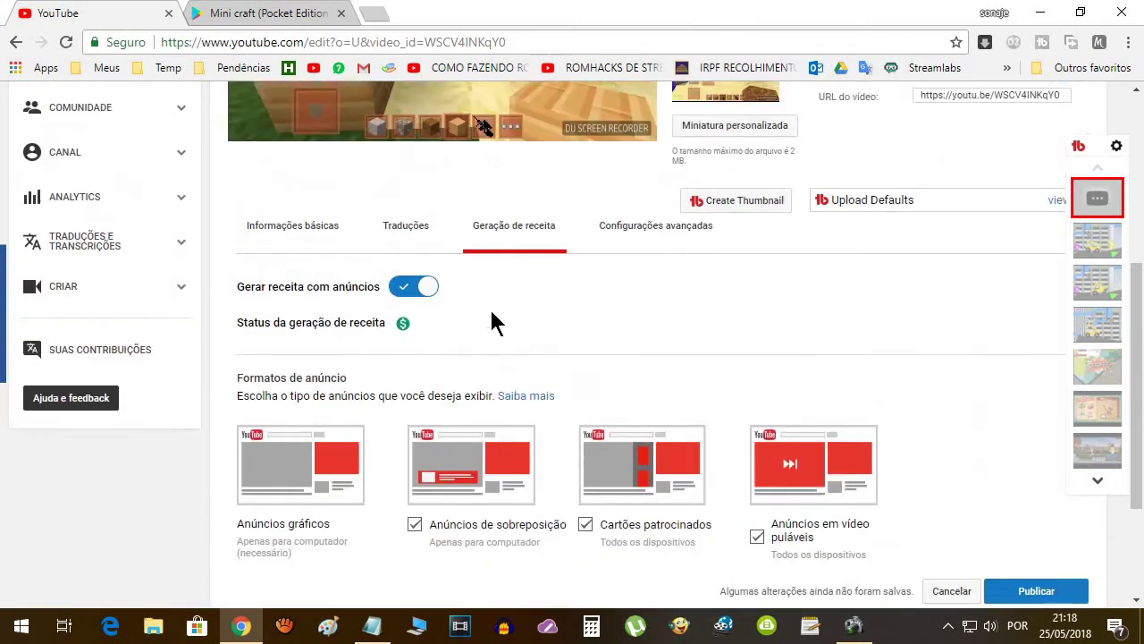
Step: Enter "Mini Craft (Pocket Edition)" as the game title in the video's advanced settings
{"action": "left_click", "coordinate": [643, 407]}
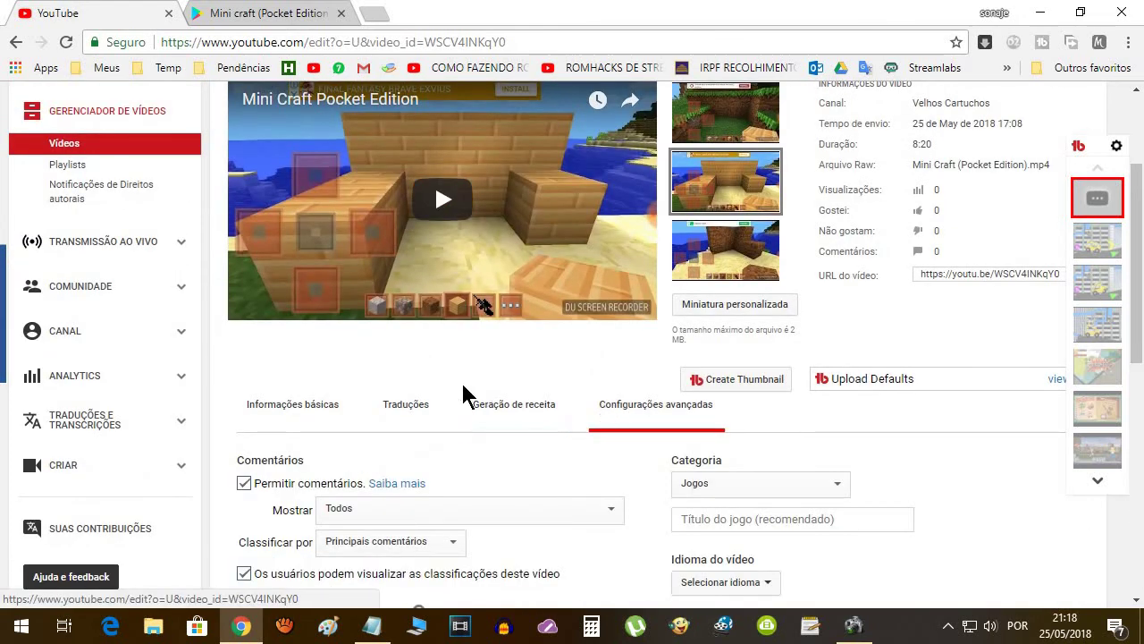
{"action": "scroll", "coordinate": [462, 387], "scroll_direction": "down", "scroll_amount": 3}
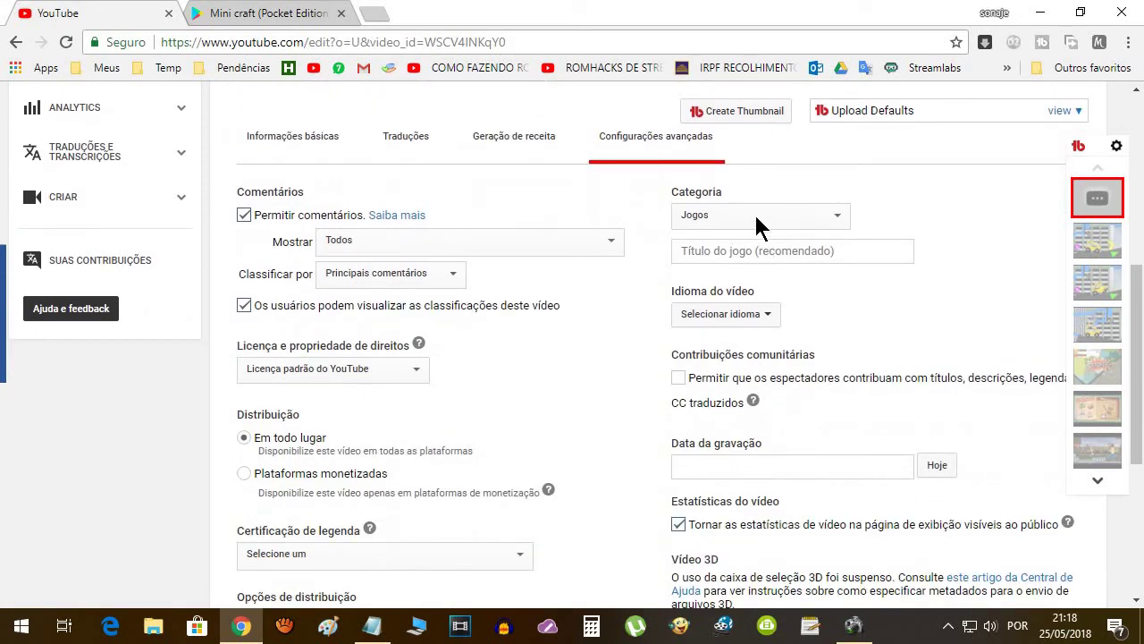
{"action": "left_click", "coordinate": [690, 253]}
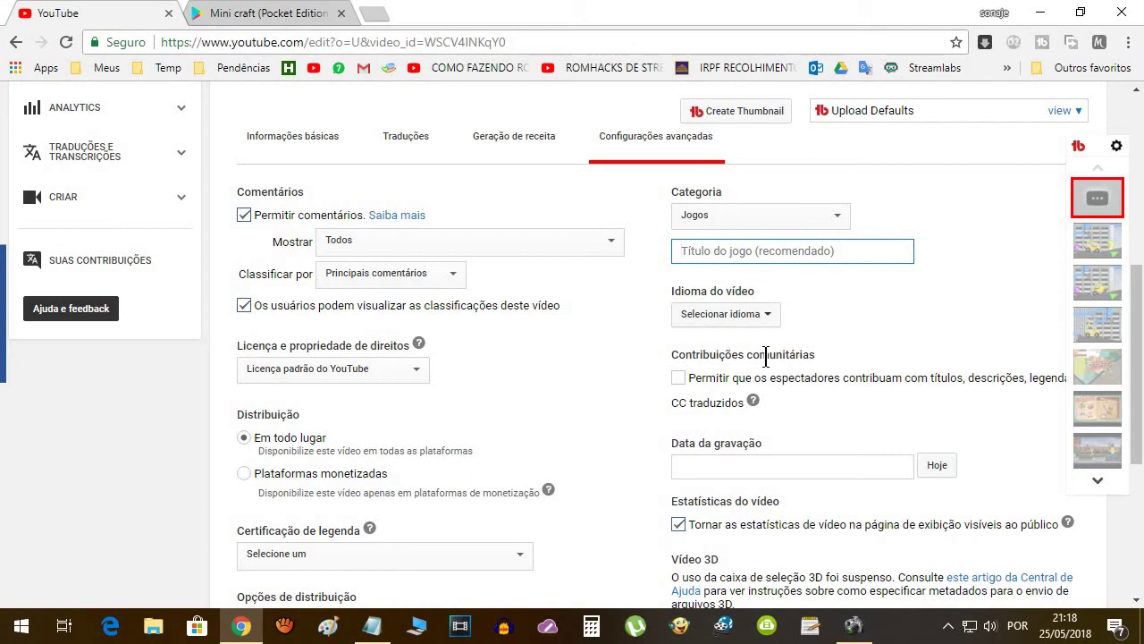
{"action": "type", "text": "Mini Craft"}
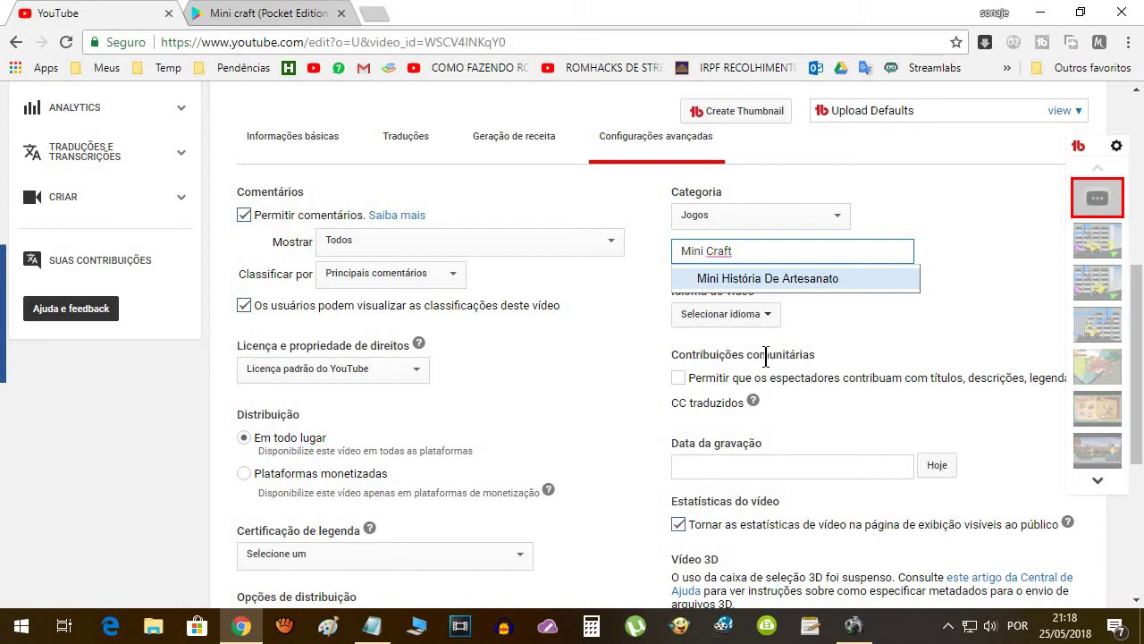
{"action": "type", "text": " Pocket Edi"}
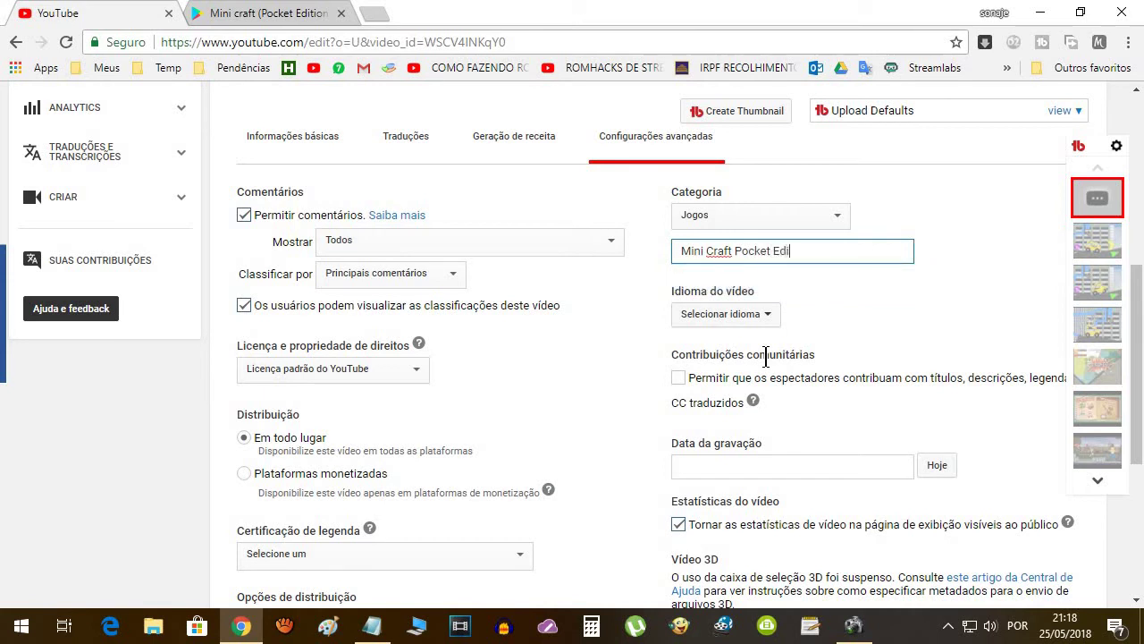
{"action": "type", "text": "tion)"}
{"action": "type", "text": "("}
Step: Set the video language to Português and the recording date to today, 25 de maio de 2018
{"action": "left_click", "coordinate": [747, 314]}
{"action": "left_click", "coordinate": [734, 348]}
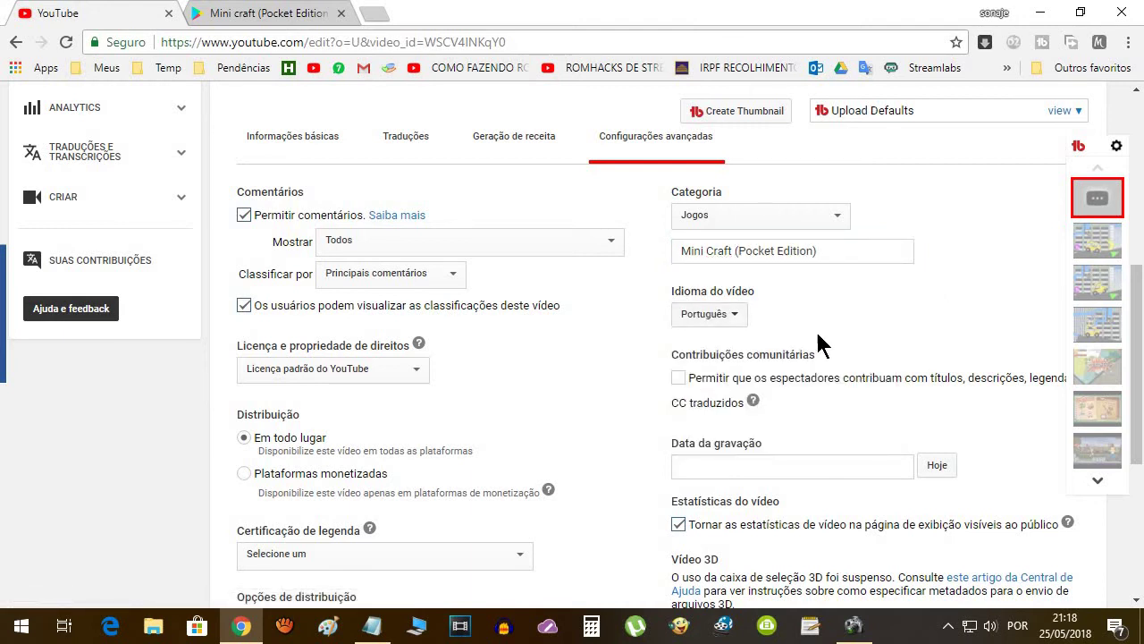
{"action": "left_click", "coordinate": [937, 466]}
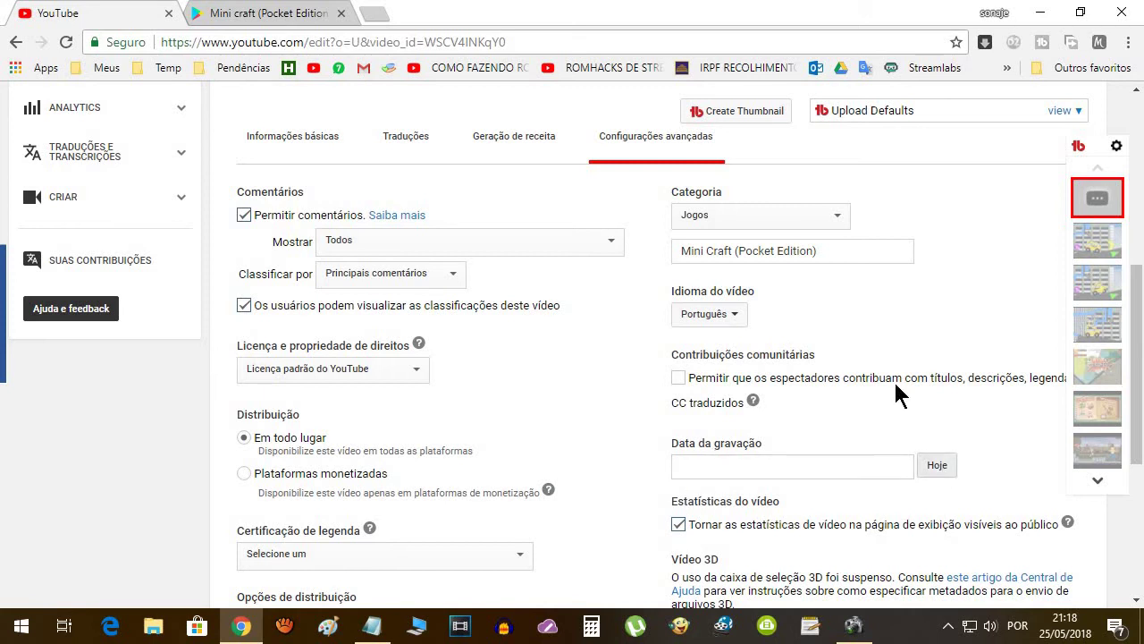
{"action": "scroll", "coordinate": [895, 384], "scroll_direction": "down", "scroll_amount": 3}
{"action": "scroll", "coordinate": [850, 434], "scroll_direction": "up", "scroll_amount": 3}
{"action": "scroll", "coordinate": [851, 435], "scroll_direction": "up", "scroll_amount": 1}
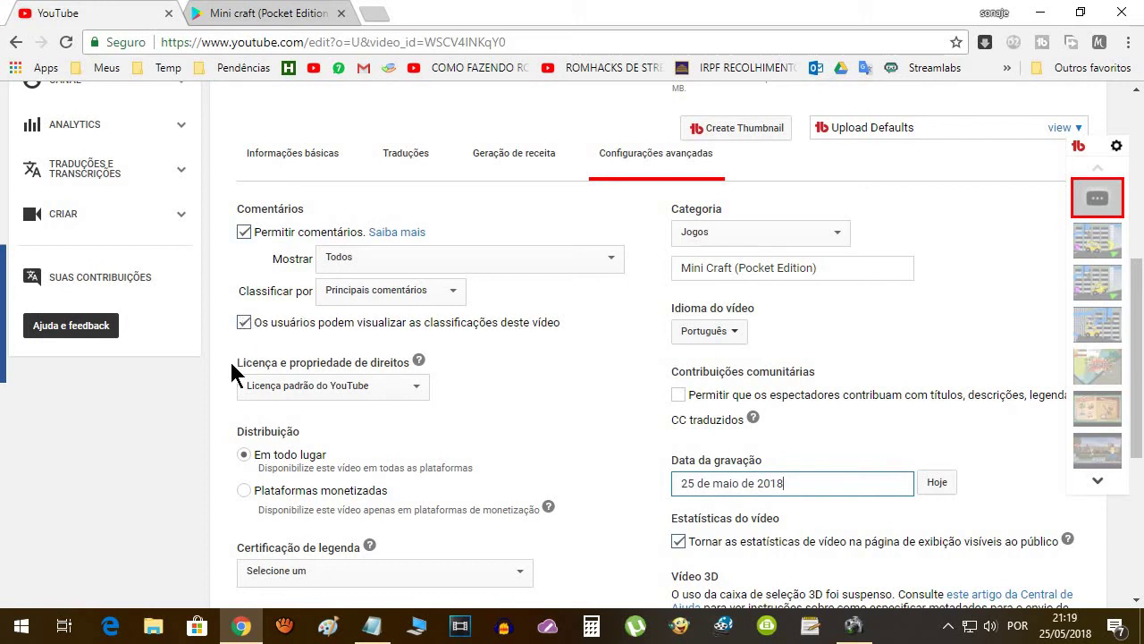
Step: Review the license, caption certification and distribution options in the advanced settings
{"action": "scroll", "coordinate": [518, 357], "scroll_direction": "down", "scroll_amount": 2}
{"action": "left_click", "coordinate": [384, 209]}
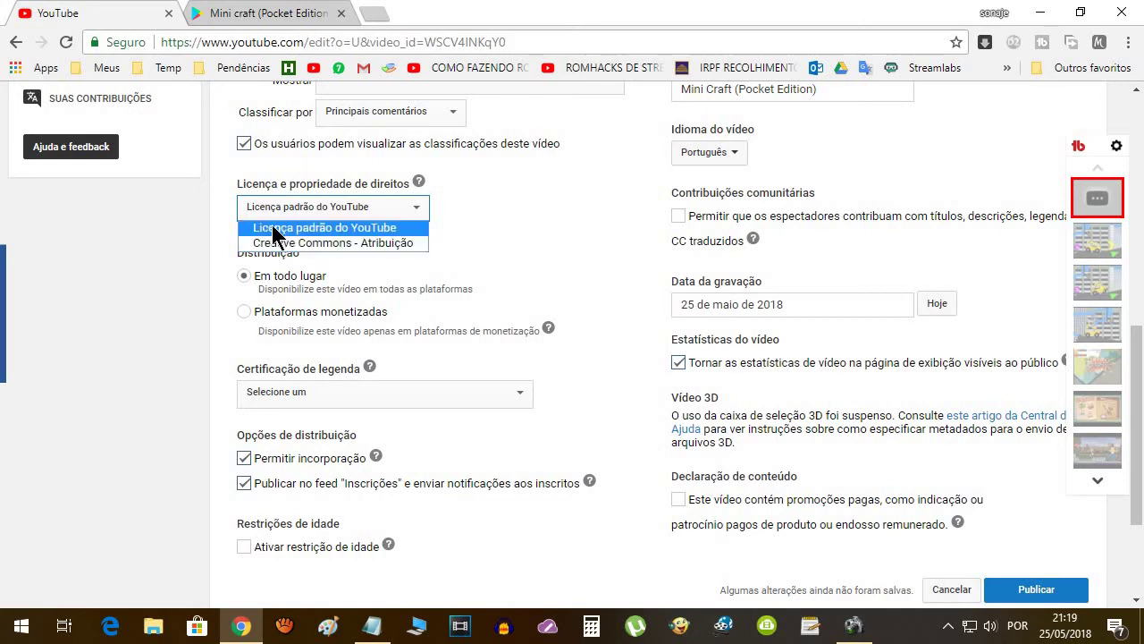
{"action": "left_click", "coordinate": [422, 229]}
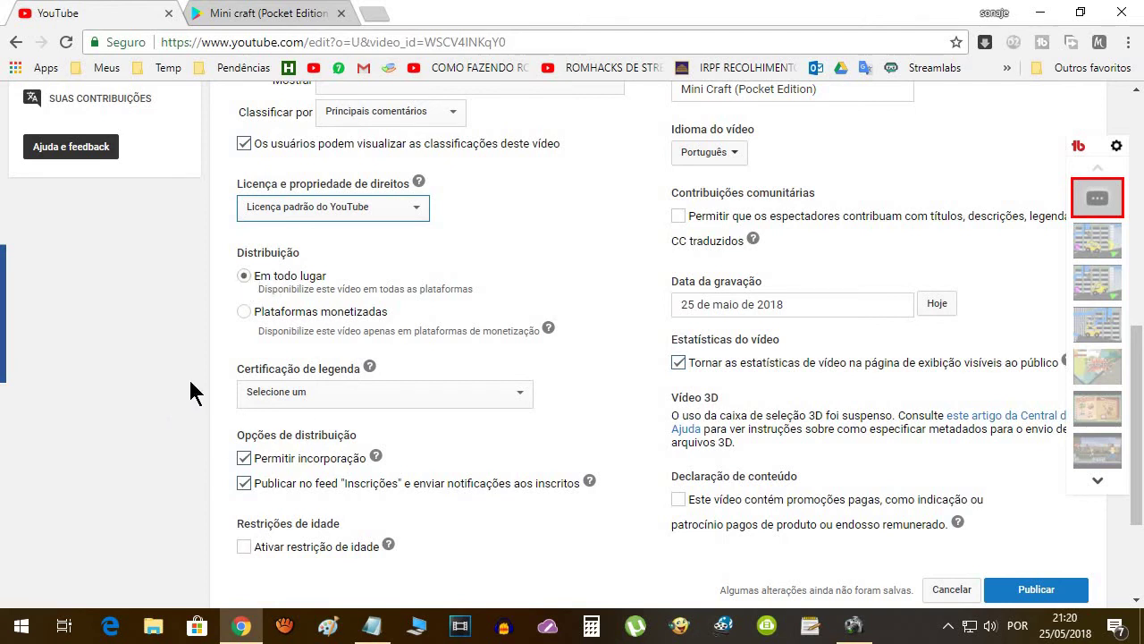
{"action": "scroll", "coordinate": [268, 286], "scroll_direction": "down", "scroll_amount": 2}
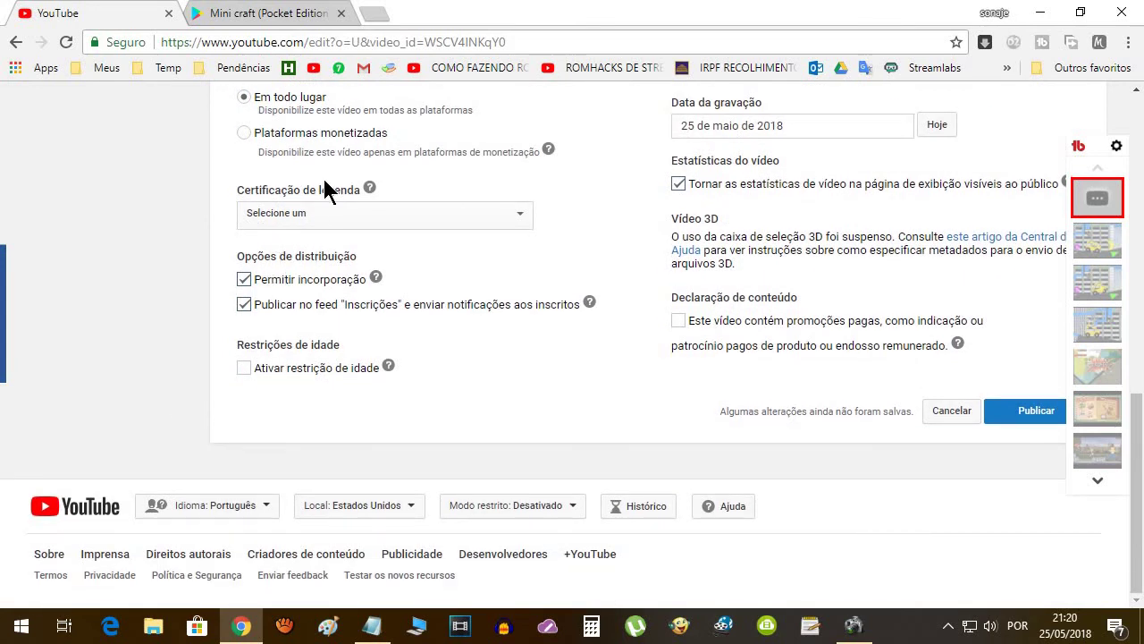
{"action": "left_click", "coordinate": [517, 214]}
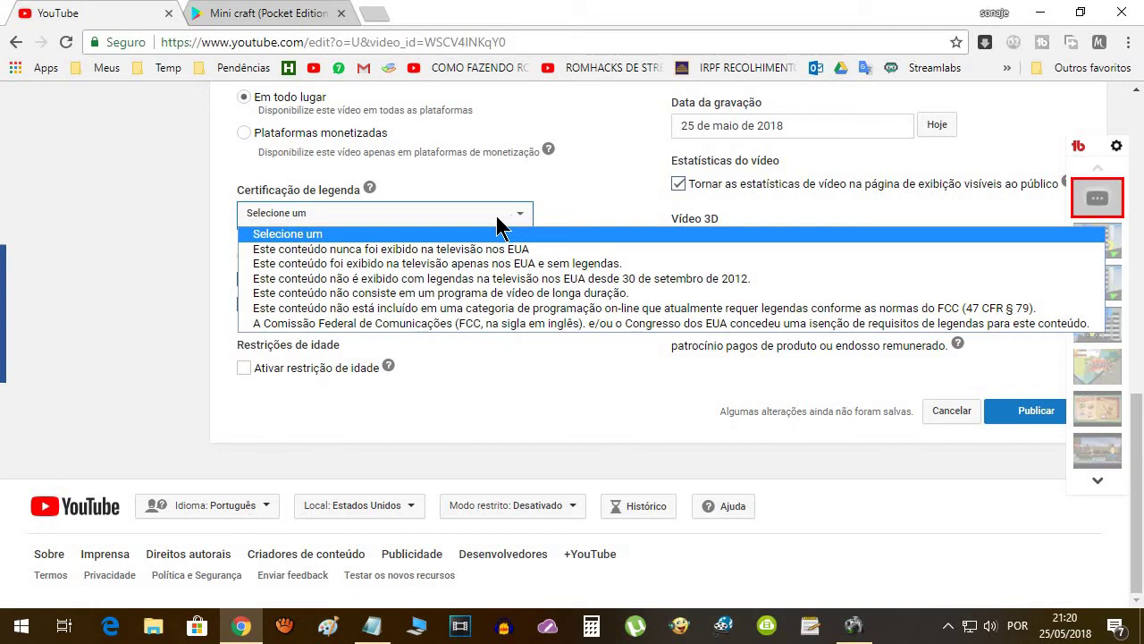
{"action": "left_click", "coordinate": [461, 188]}
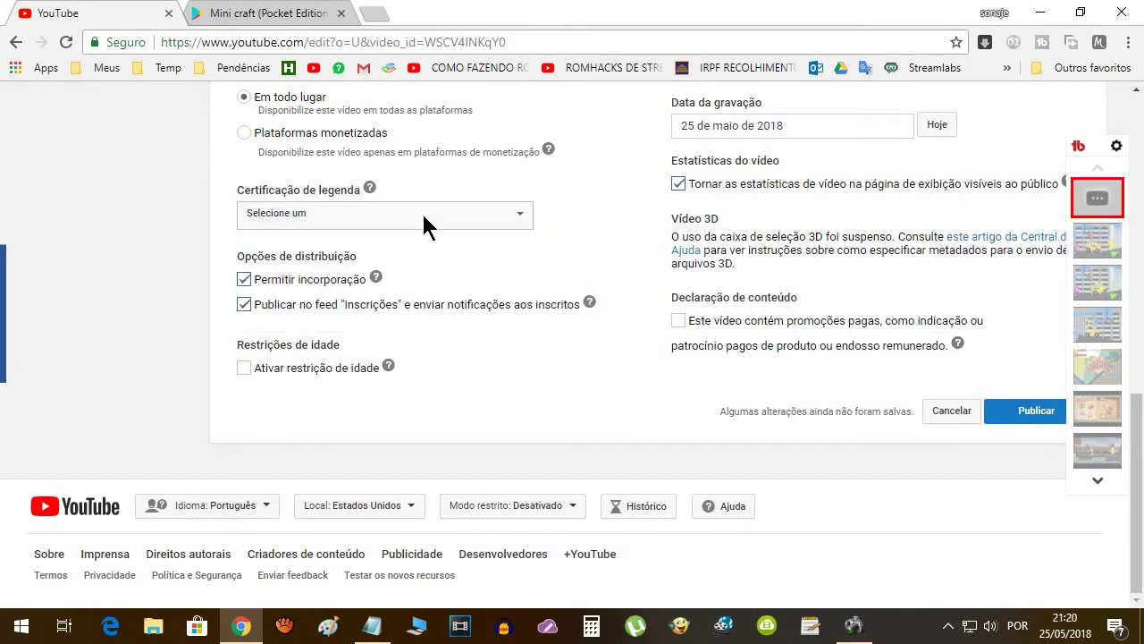
{"action": "left_click", "coordinate": [244, 301]}
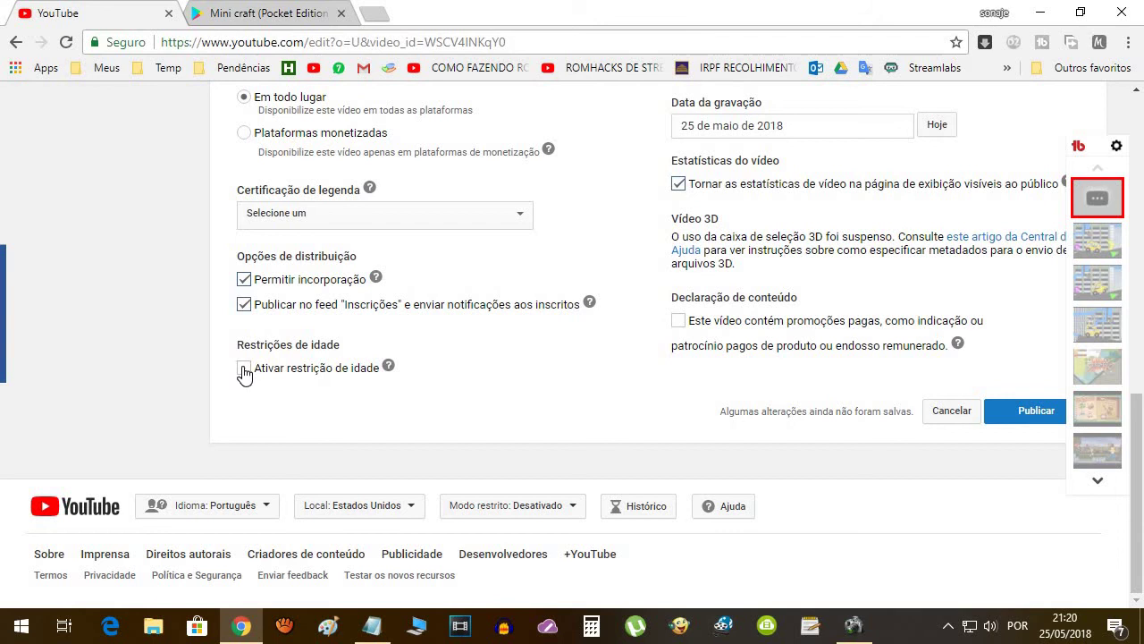
Step: Upload "Mini Craft (Pocket Edition).JPG" from the Temp folder as the video's custom thumbnail
{"action": "scroll", "coordinate": [422, 364], "scroll_direction": "up", "scroll_amount": 9}
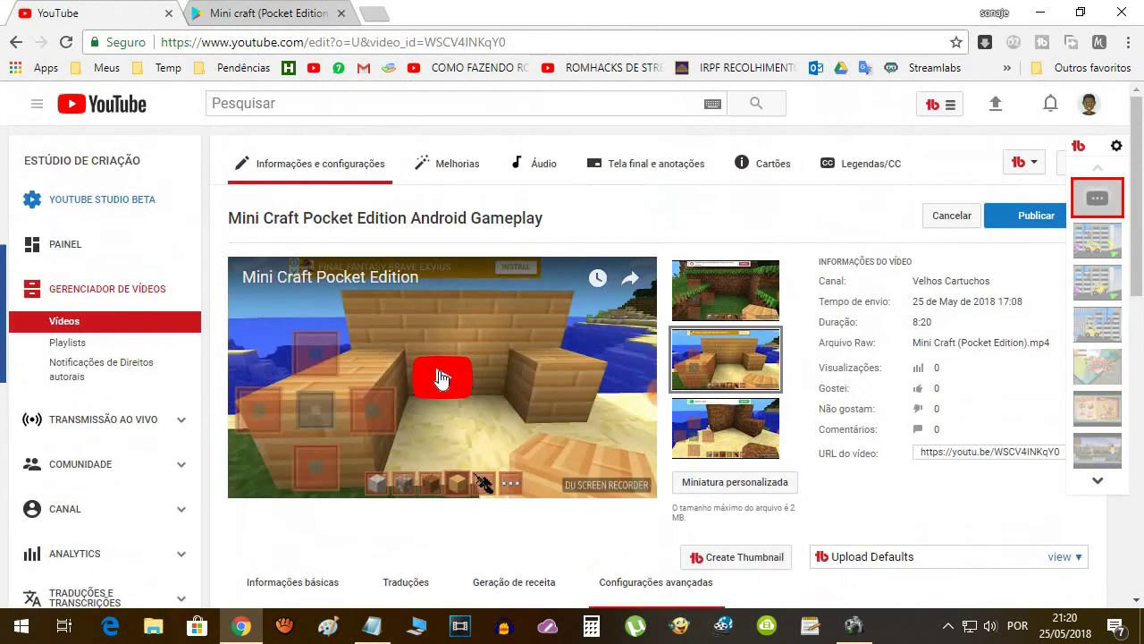
{"action": "scroll", "coordinate": [439, 379], "scroll_direction": "down", "scroll_amount": 2}
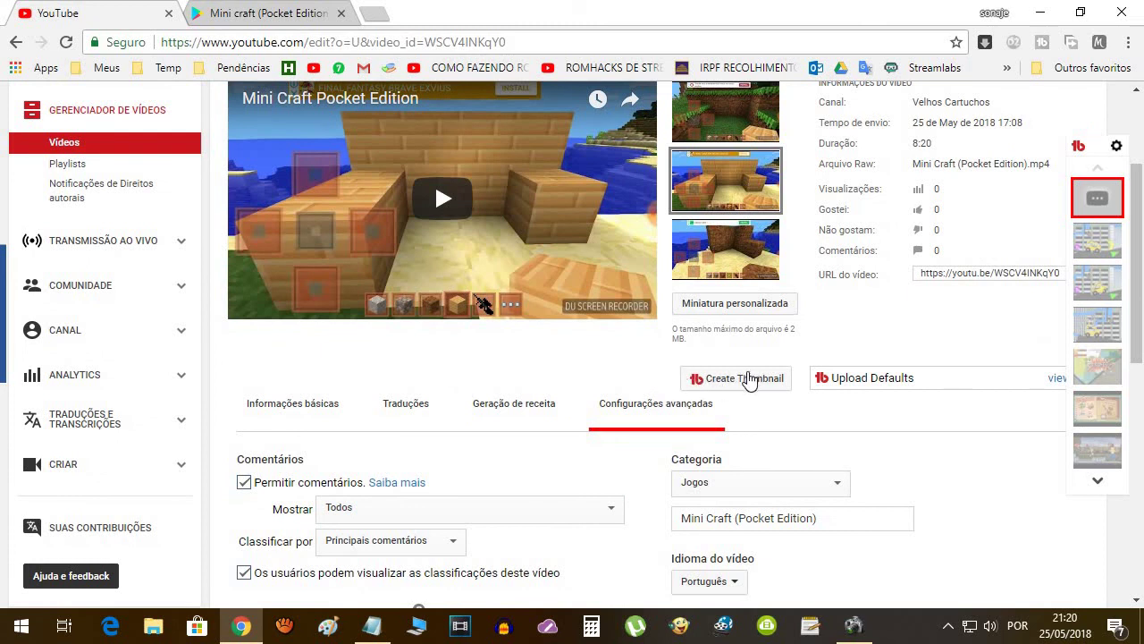
{"action": "left_click", "coordinate": [731, 308]}
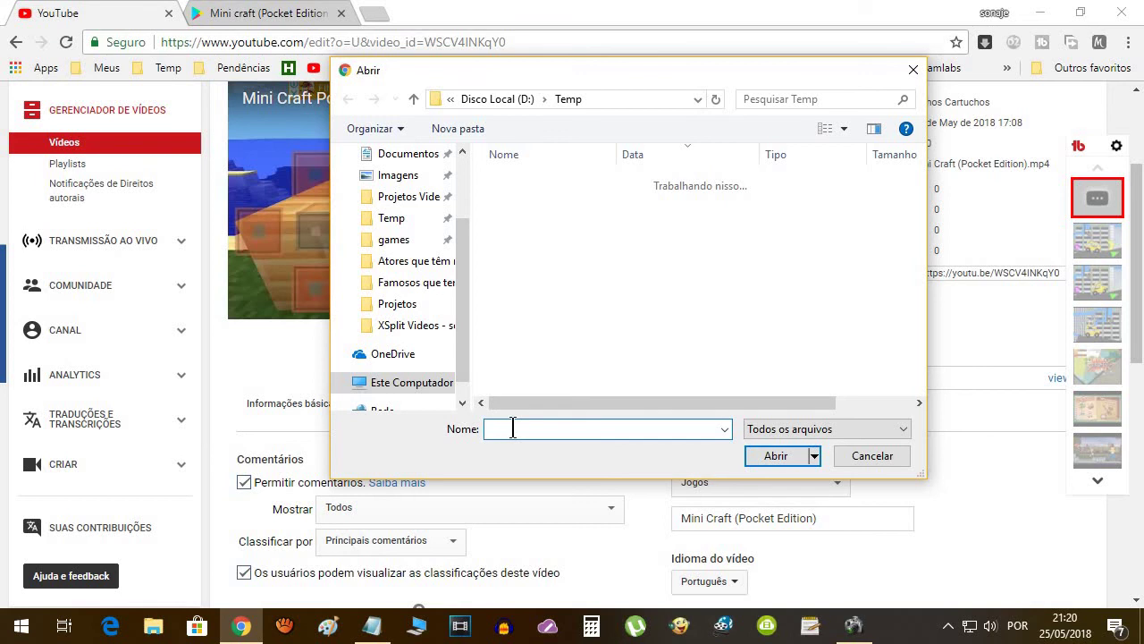
{"action": "type", "text": "m"}
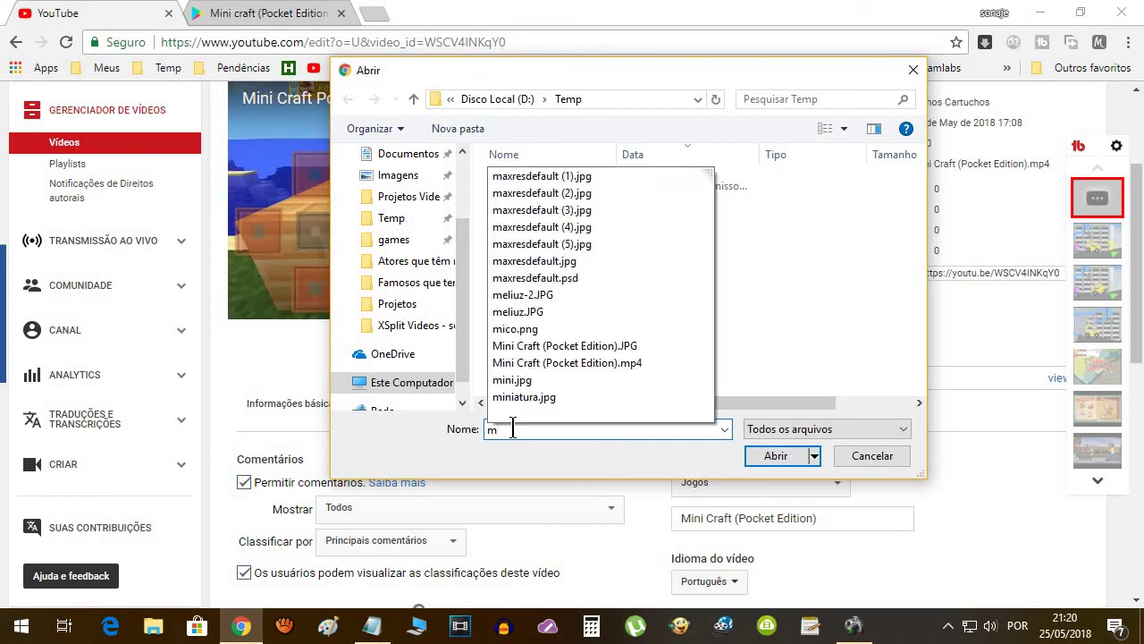
{"action": "left_click", "coordinate": [633, 349]}
{"action": "left_click", "coordinate": [774, 455]}
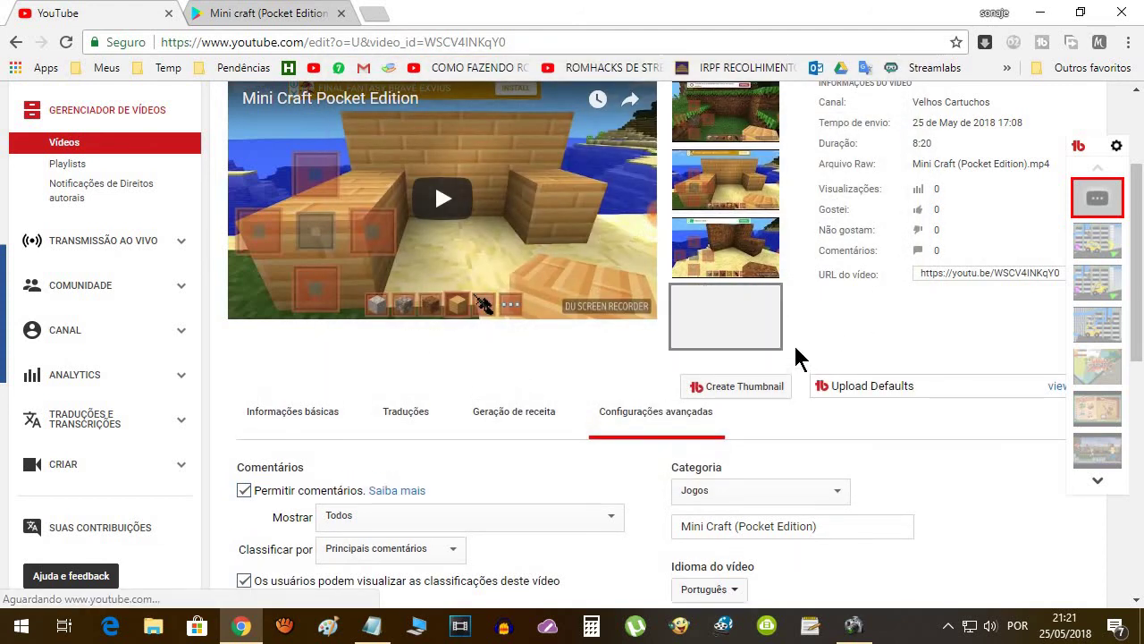
Step: Publish the video and check the save status at the end of the settings page
{"action": "scroll", "coordinate": [862, 344], "scroll_direction": "up", "scroll_amount": 2}
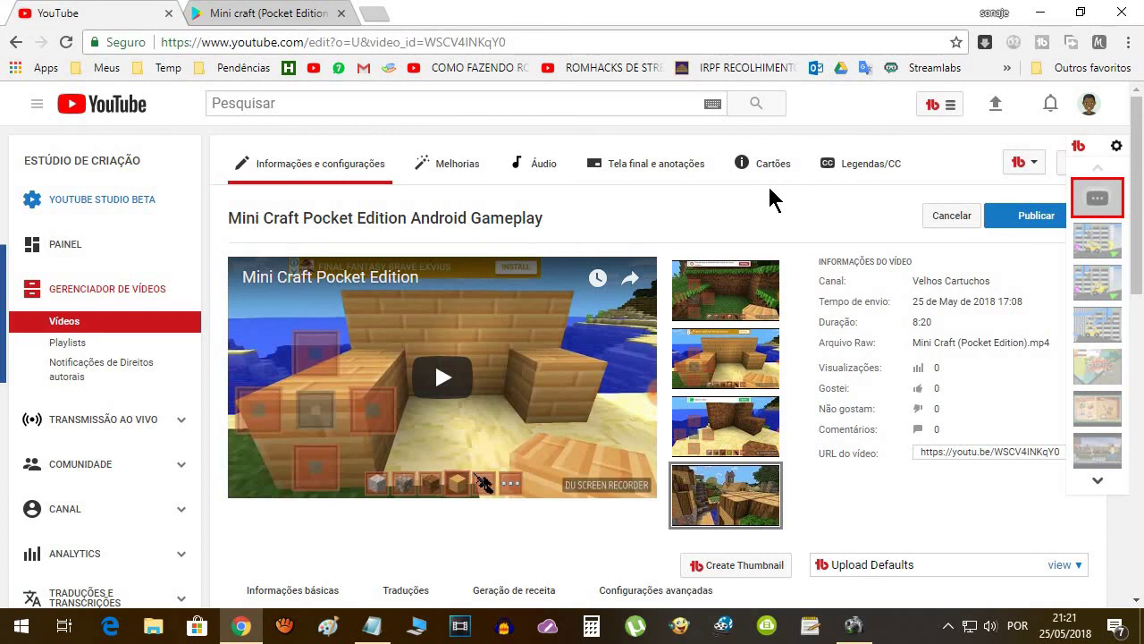
{"action": "left_click", "coordinate": [1028, 219]}
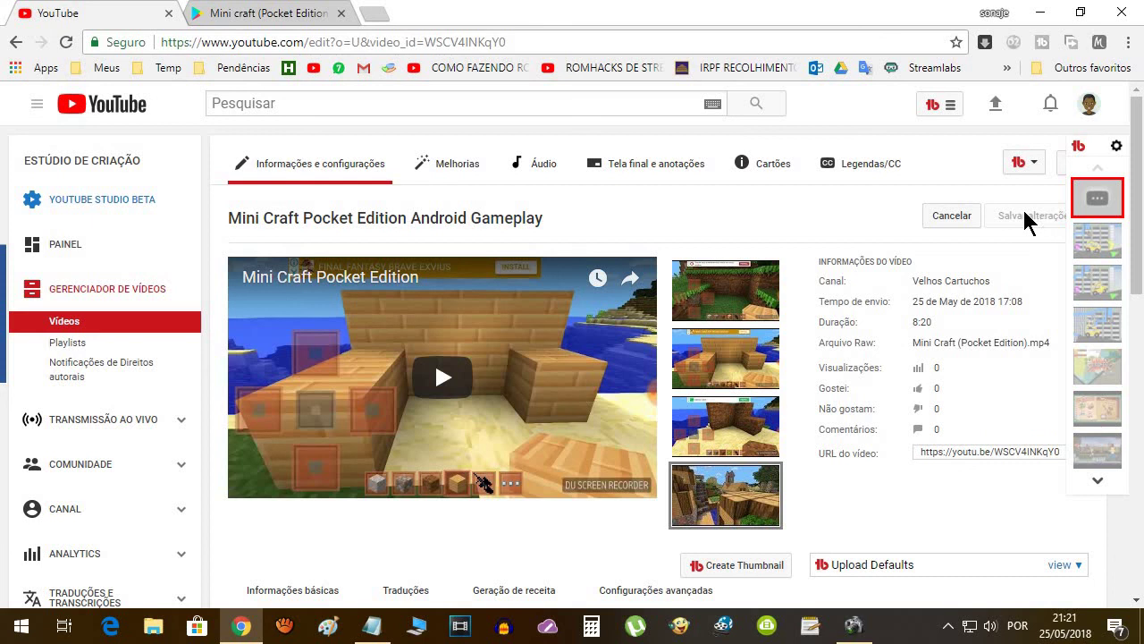
{"action": "scroll", "coordinate": [963, 259], "scroll_direction": "down", "scroll_amount": 6}
{"action": "scroll", "coordinate": [964, 260], "scroll_direction": "down", "scroll_amount": 3}
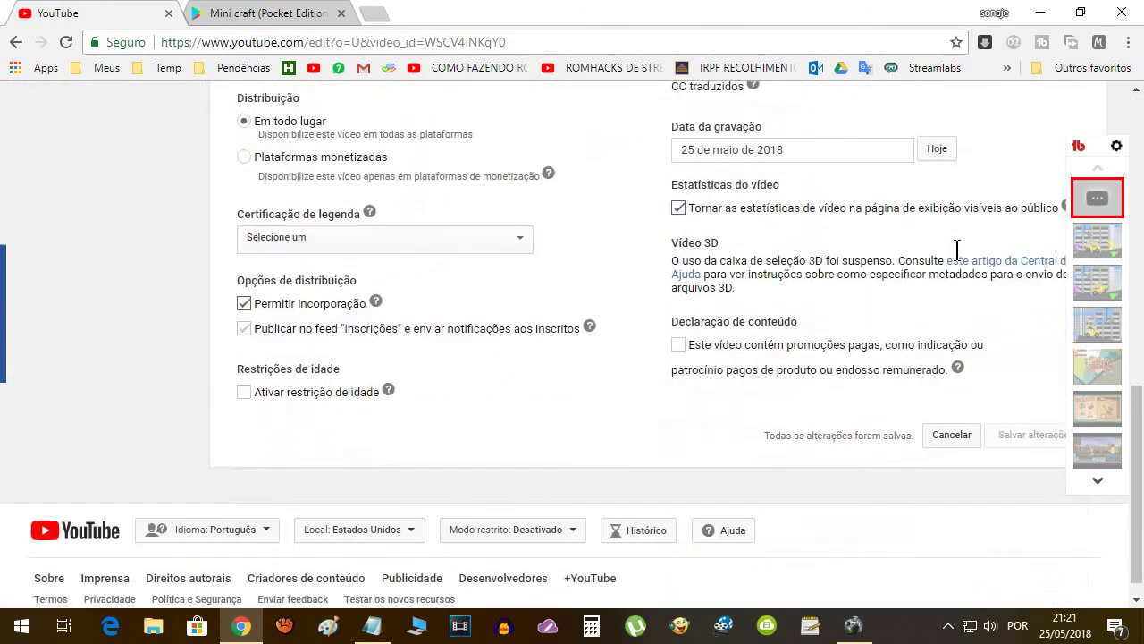
{"action": "left_click_drag", "start_coordinate": [765, 410], "coordinate": [902, 413]}
{"action": "scroll", "coordinate": [695, 360], "scroll_direction": "up", "scroll_amount": 5}
{"action": "scroll", "coordinate": [696, 374], "scroll_direction": "up", "scroll_amount": 3}
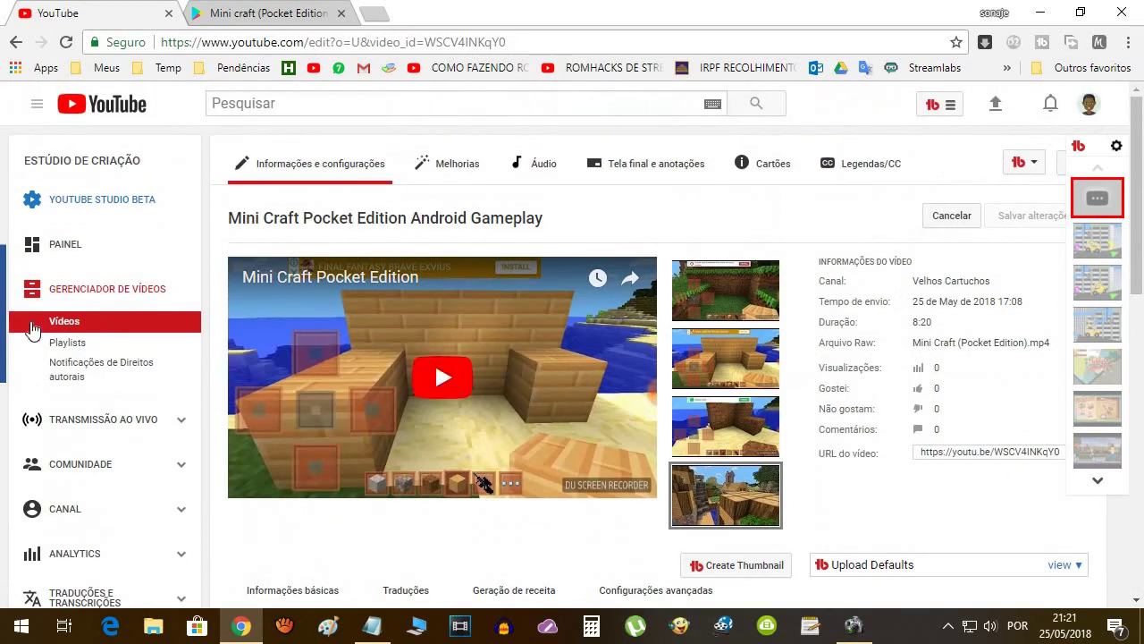
Step: Open the channel's video list and browse the uploaded videos
{"action": "left_click", "coordinate": [59, 327]}
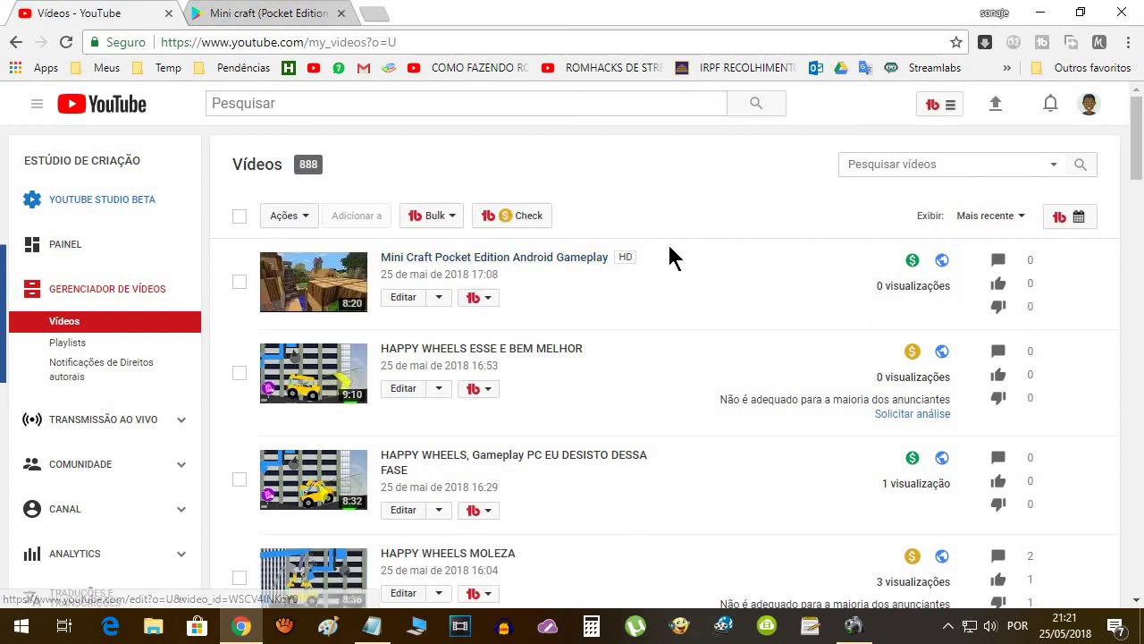
{"action": "scroll", "coordinate": [637, 257], "scroll_direction": "down", "scroll_amount": 7}
{"action": "scroll", "coordinate": [637, 257], "scroll_direction": "down", "scroll_amount": 7}
{"action": "scroll", "coordinate": [637, 258], "scroll_direction": "up", "scroll_amount": 3}
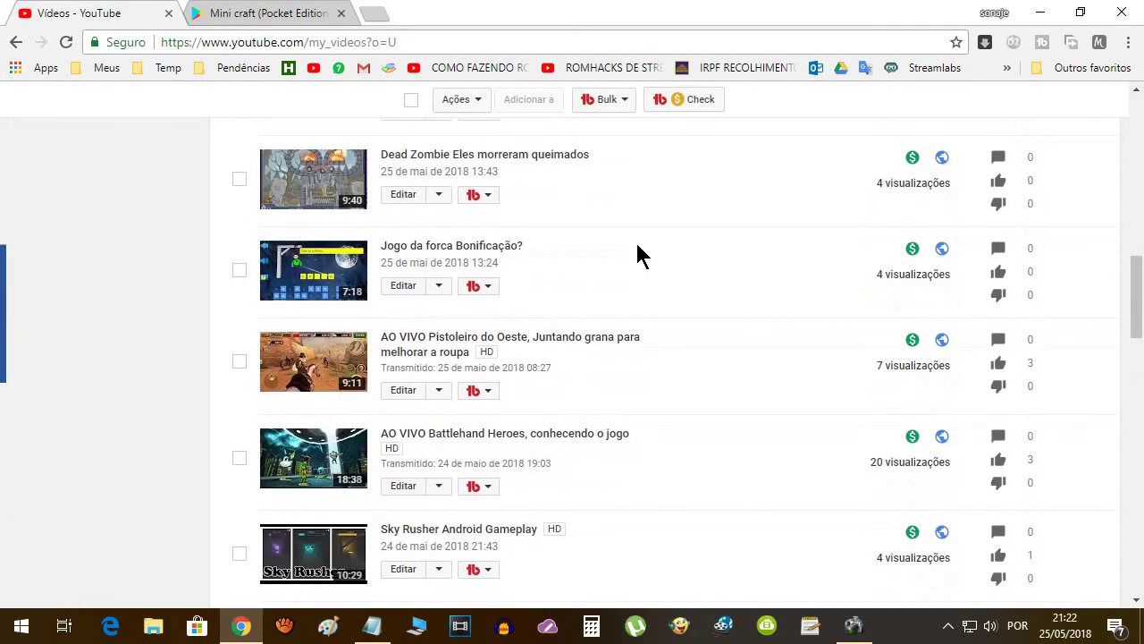